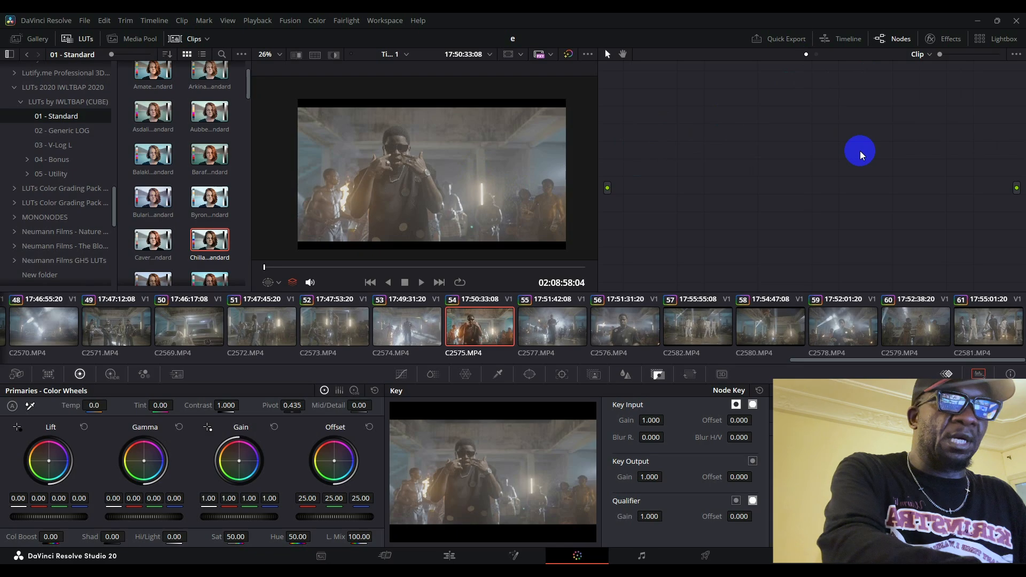
Create a corrector node for clip 54, place it near the graph's input, and stack three layer nodes beneath it.
{"action": "key", "text": "alt+s"}
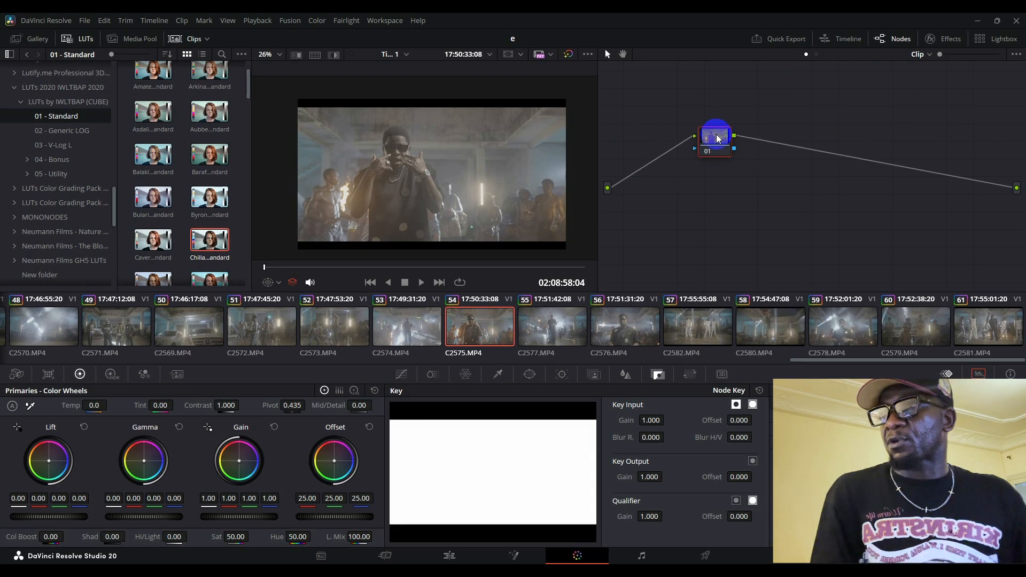
{"action": "mouse_move", "coordinate": [717, 139]}
{"action": "left_mouse_down"}
{"action": "mouse_move", "coordinate": [667, 115]}
{"action": "mouse_move", "coordinate": [701, 133]}
{"action": "left_mouse_up"}
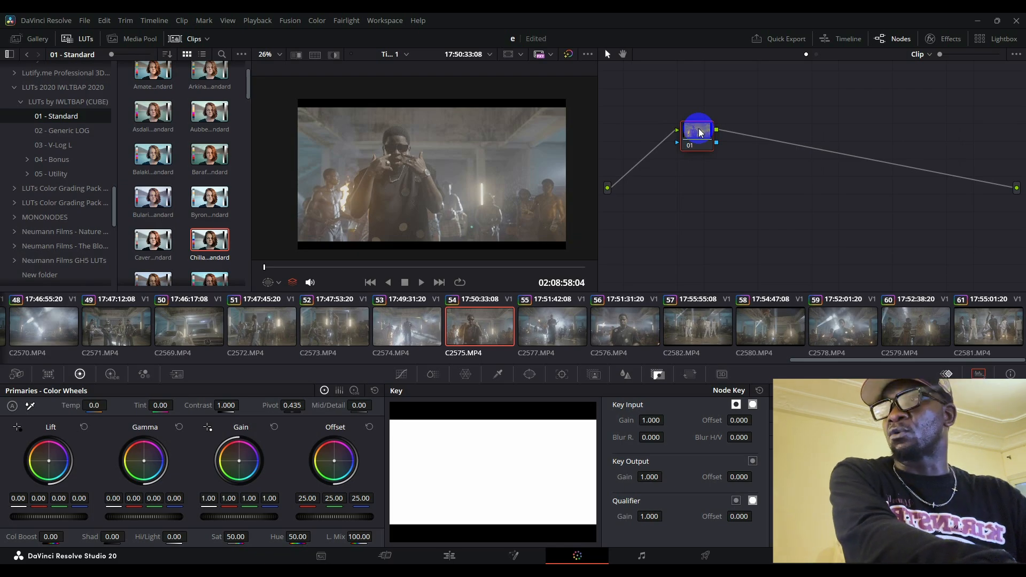
{"action": "key", "text": "alt+l"}
{"action": "key", "text": "alt+l"}
{"action": "key", "text": "alt+l"}
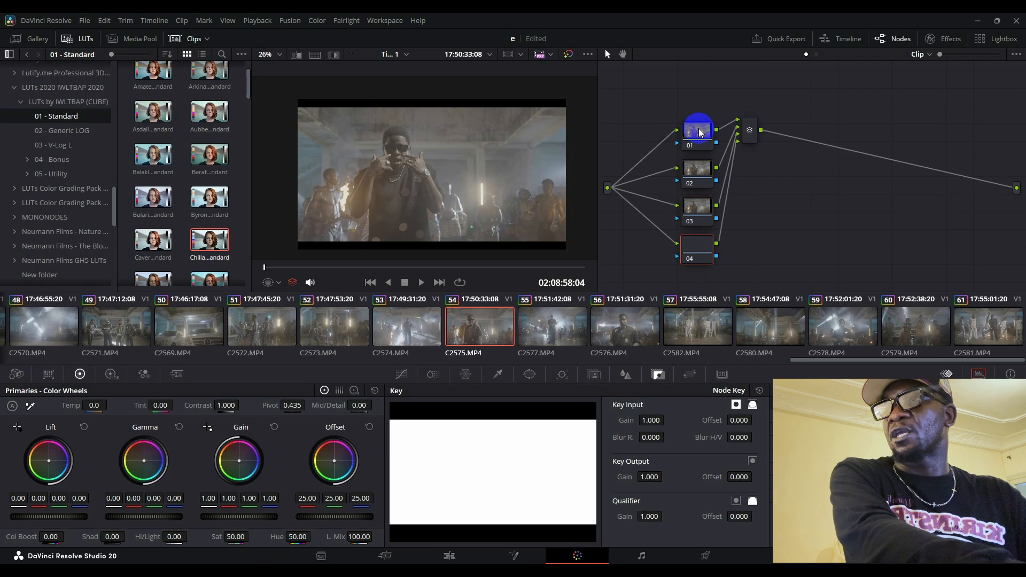
Add two serial nodes after the layer mixer and move nodes 01 and 02 up to space out the stack.
{"action": "left_click", "coordinate": [700, 133]}
{"action": "left_click", "coordinate": [751, 136]}
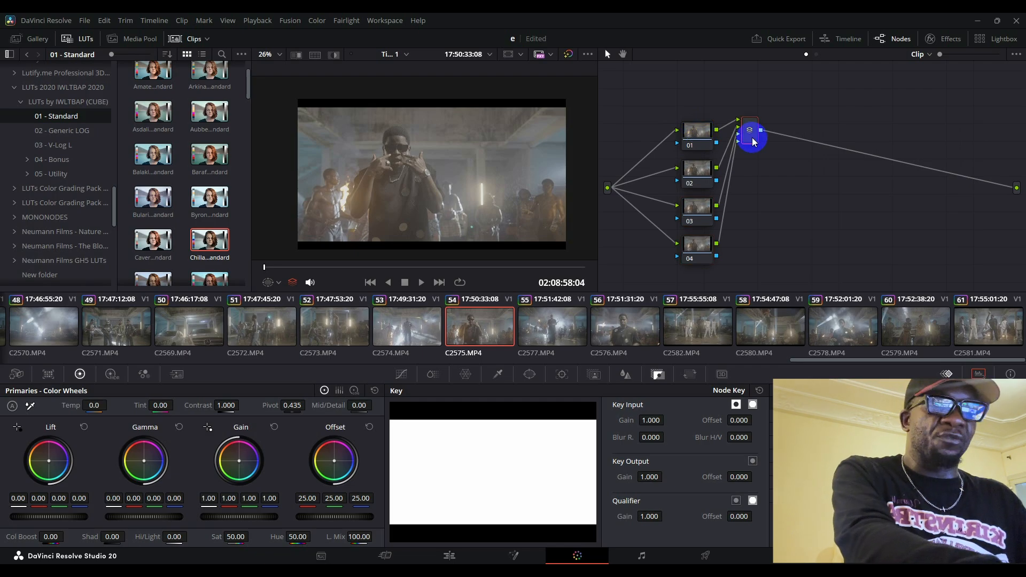
{"action": "key", "text": "alt+s"}
{"action": "key", "text": "alt+s"}
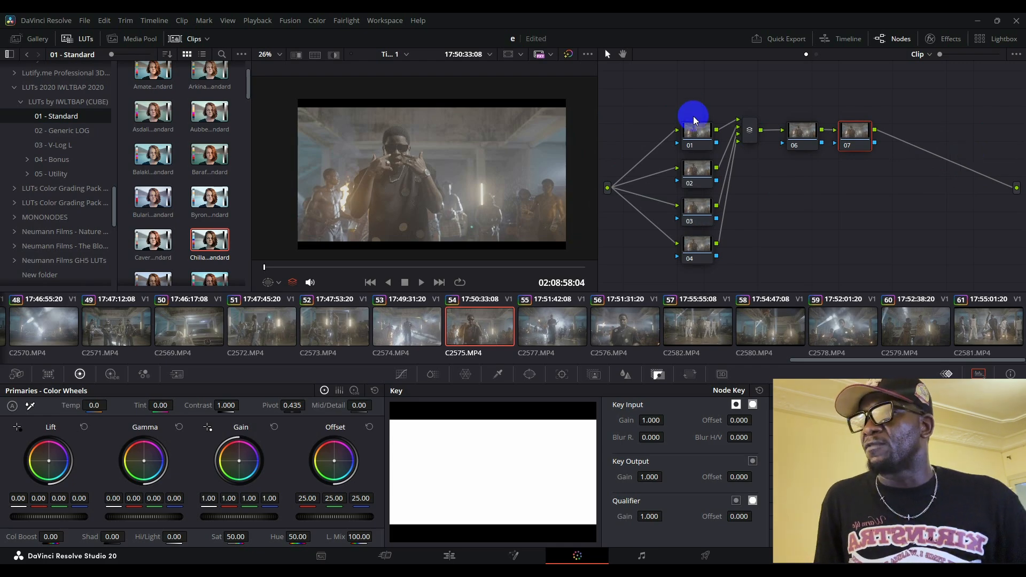
{"action": "left_click_drag", "start_coordinate": [694, 117], "coordinate": [689, 83]}
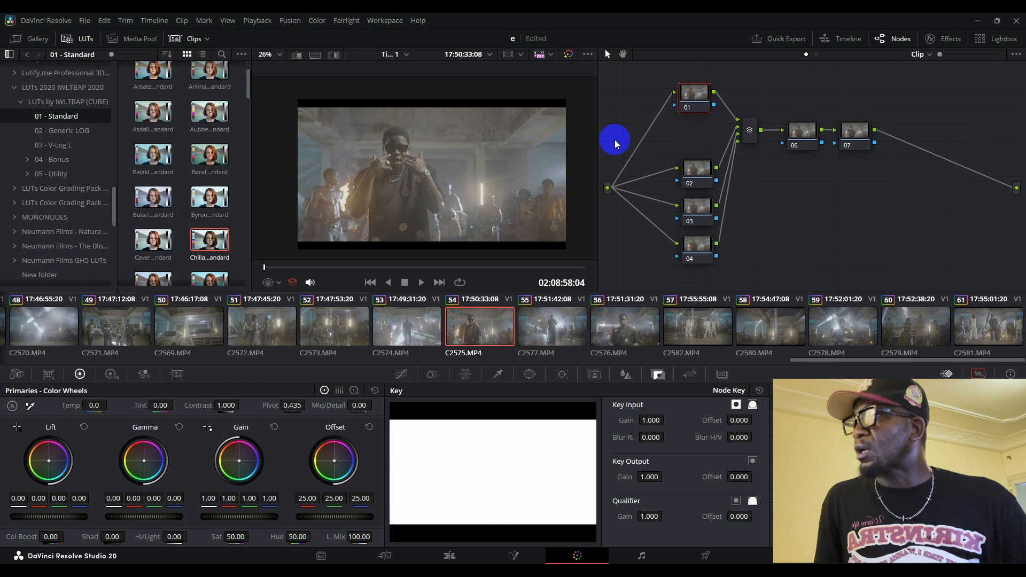
{"action": "left_click_drag", "start_coordinate": [691, 179], "coordinate": [682, 145]}
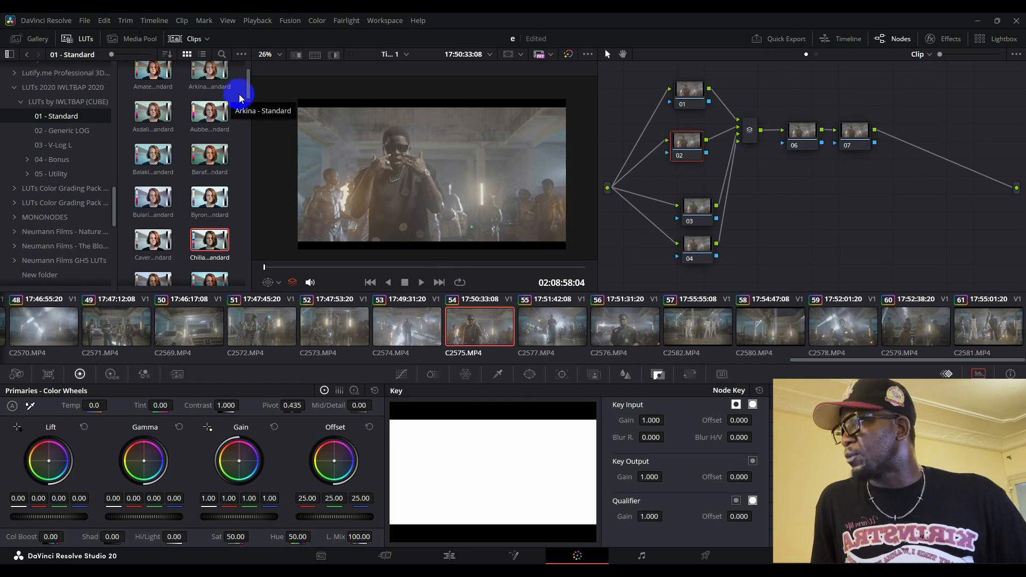
Apply the Chilla Standard LUT from the IWLTBAP 01 - Standard folder to node 02, then disable that node.
{"action": "mouse_move", "coordinate": [247, 95]}
{"action": "left_mouse_down"}
{"action": "mouse_move", "coordinate": [246, 186]}
{"action": "mouse_move", "coordinate": [246, 100]}
{"action": "left_mouse_up"}
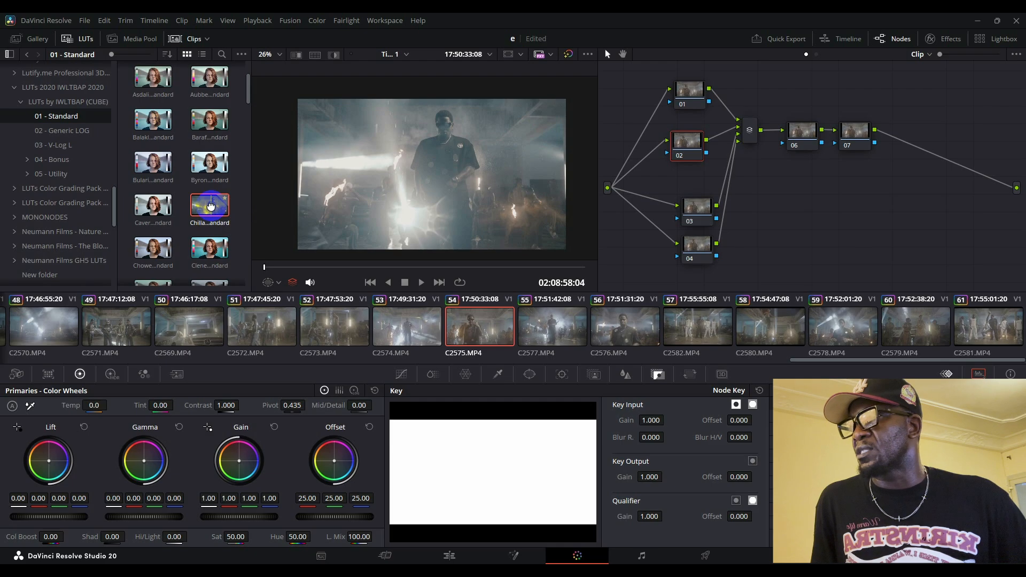
{"action": "left_click_drag", "start_coordinate": [212, 210], "coordinate": [686, 144]}
{"action": "key", "text": "ctrl+d"}
Apply the second-row, second-column LUT from the Phantom ARRI LUTs Slog2 folder to node 01.
{"action": "left_click", "coordinate": [685, 92]}
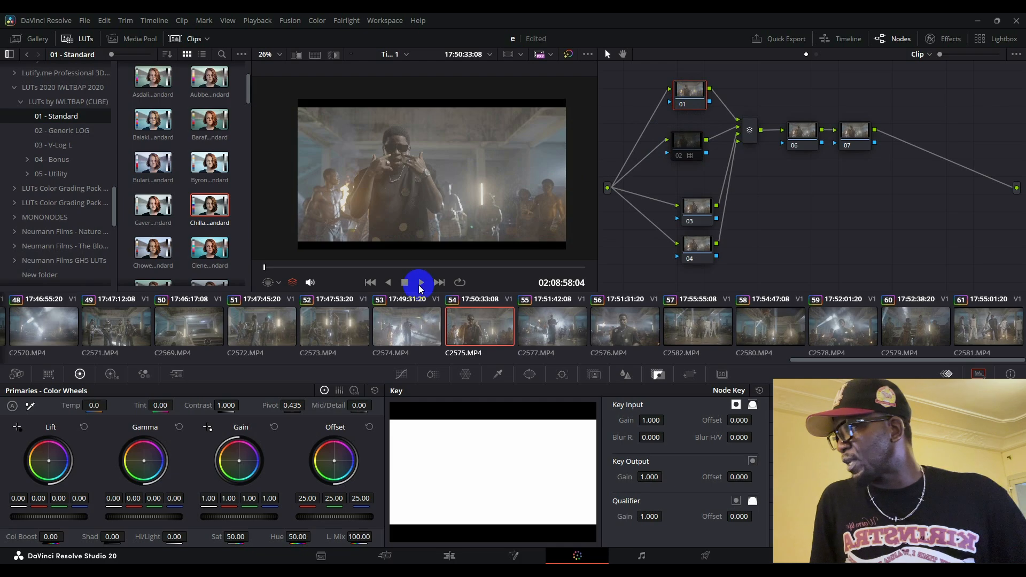
{"action": "scroll", "coordinate": [60, 224], "scroll_direction": "down", "scroll_amount": 10}
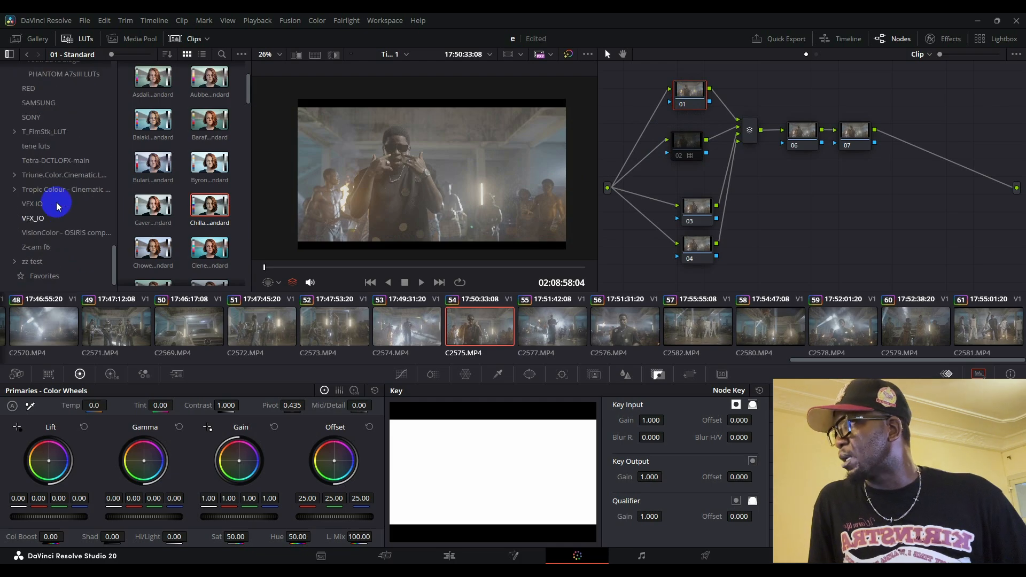
{"action": "scroll", "coordinate": [45, 155], "scroll_direction": "up", "scroll_amount": 4}
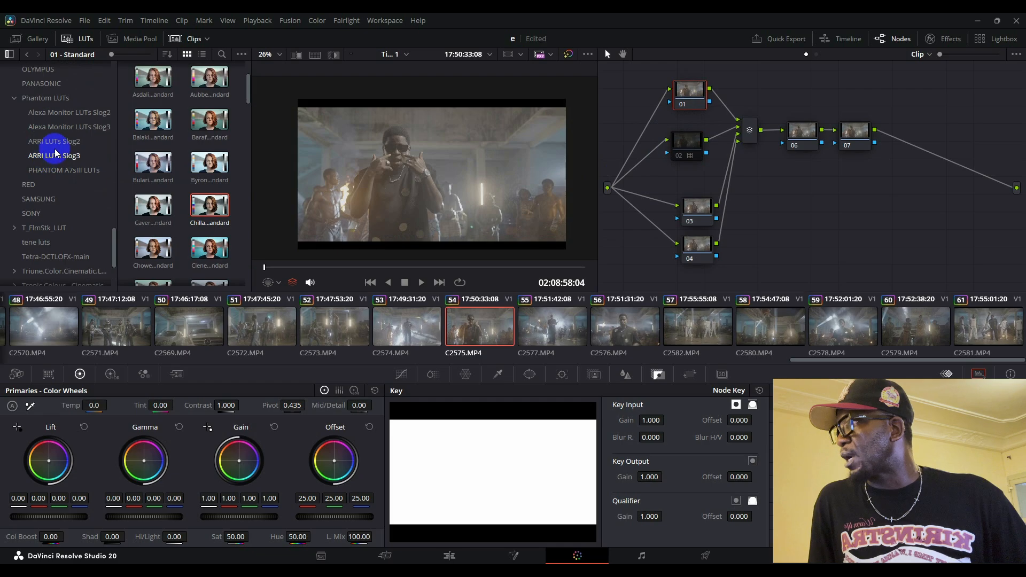
{"action": "left_click", "coordinate": [53, 141]}
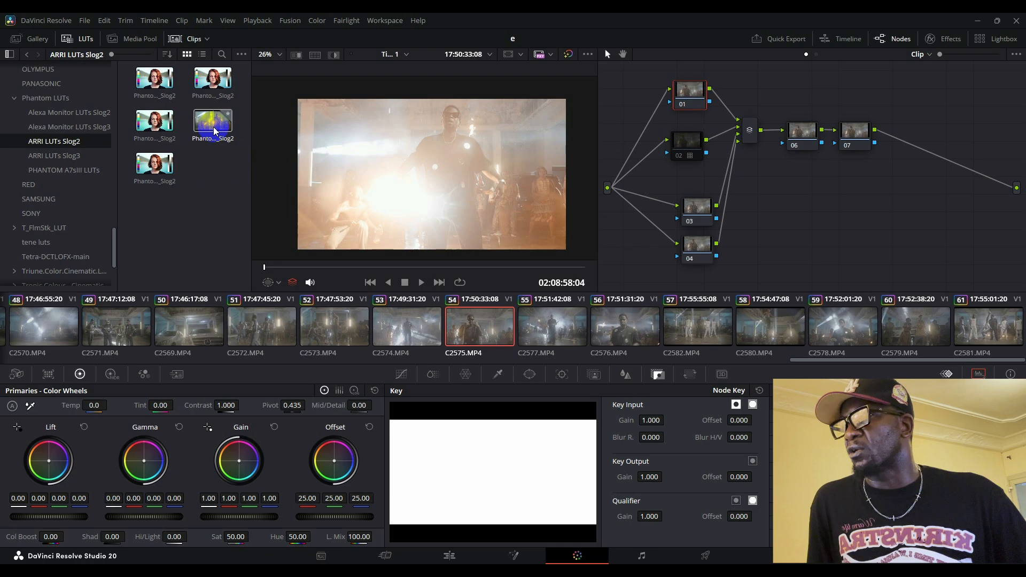
{"action": "double_click", "coordinate": [214, 131]}
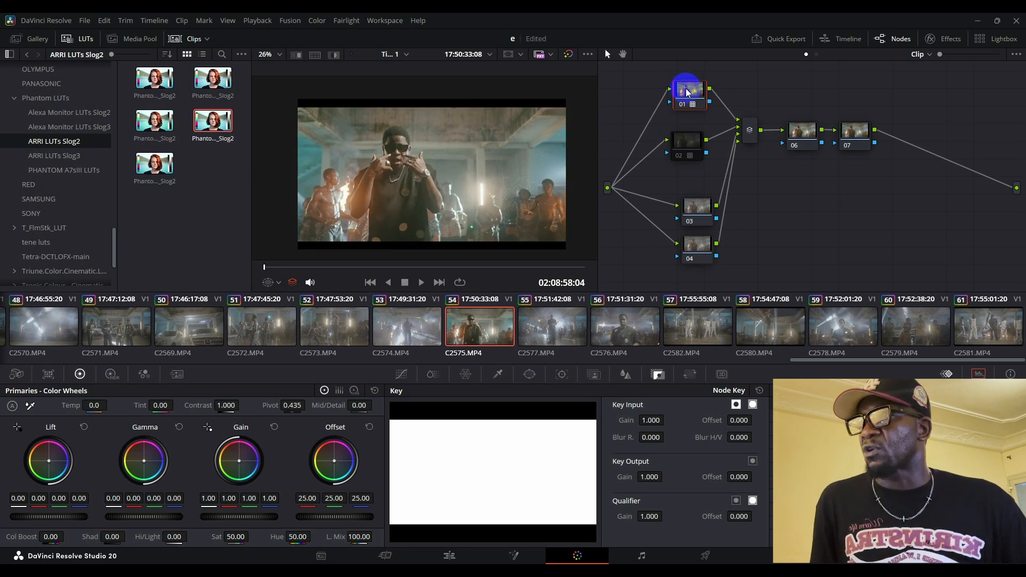
Realign nodes 01 and 02 above node 03 and re-enable node 02.
{"action": "left_click_drag", "start_coordinate": [690, 91], "coordinate": [704, 95]}
{"action": "mouse_move", "coordinate": [687, 147]}
{"action": "left_mouse_down"}
{"action": "mouse_move", "coordinate": [688, 164]}
{"action": "mouse_move", "coordinate": [694, 153]}
{"action": "left_mouse_up"}
{"action": "mouse_move", "coordinate": [703, 95]}
{"action": "left_mouse_down"}
{"action": "mouse_move", "coordinate": [657, 98]}
{"action": "mouse_move", "coordinate": [706, 91]}
{"action": "mouse_move", "coordinate": [690, 102]}
{"action": "mouse_move", "coordinate": [696, 88]}
{"action": "left_mouse_up"}
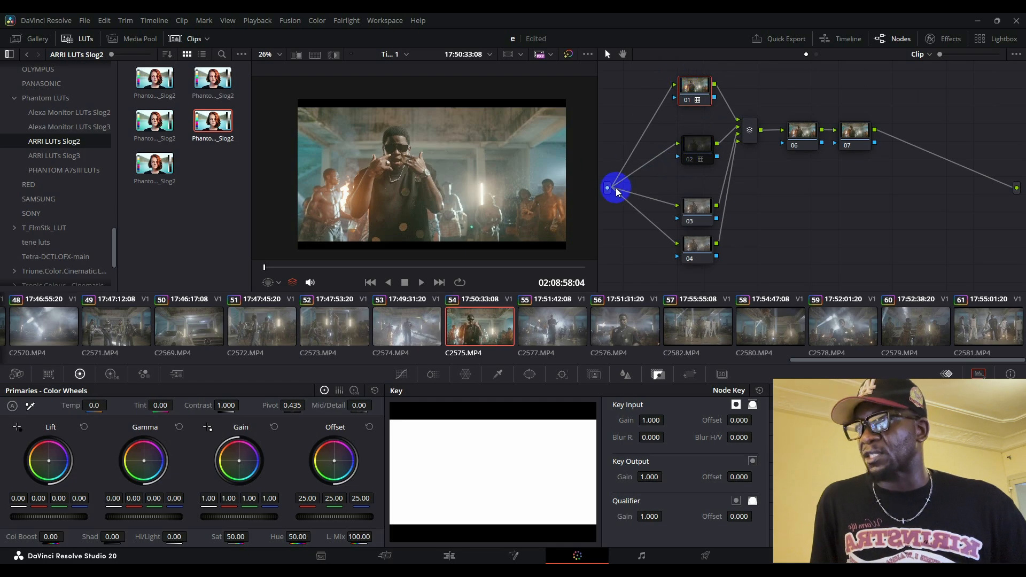
{"action": "left_click", "coordinate": [692, 160]}
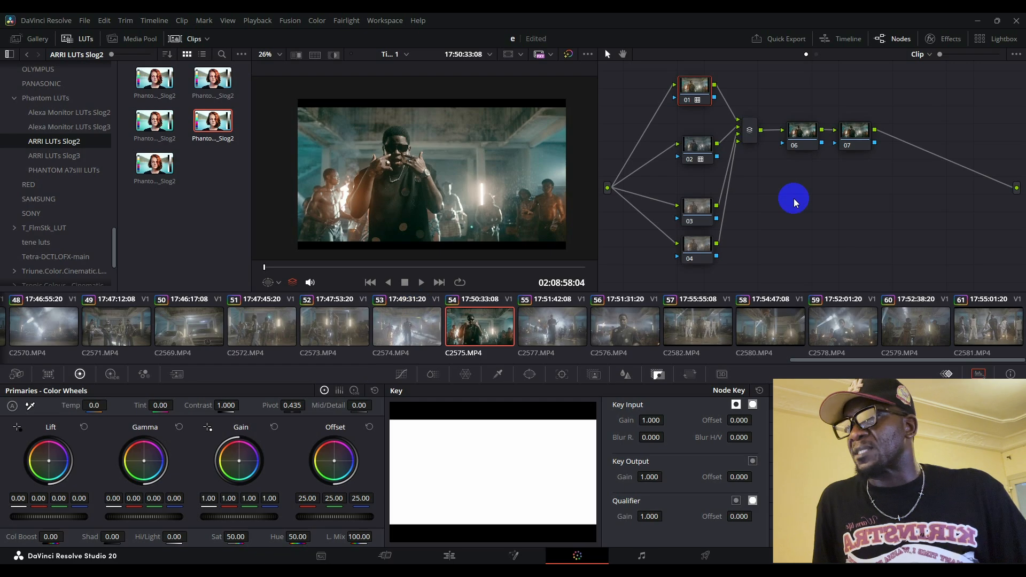
Shift node 02 slightly up beneath node 01 and leave it selected for editing.
{"action": "left_click", "coordinate": [693, 143]}
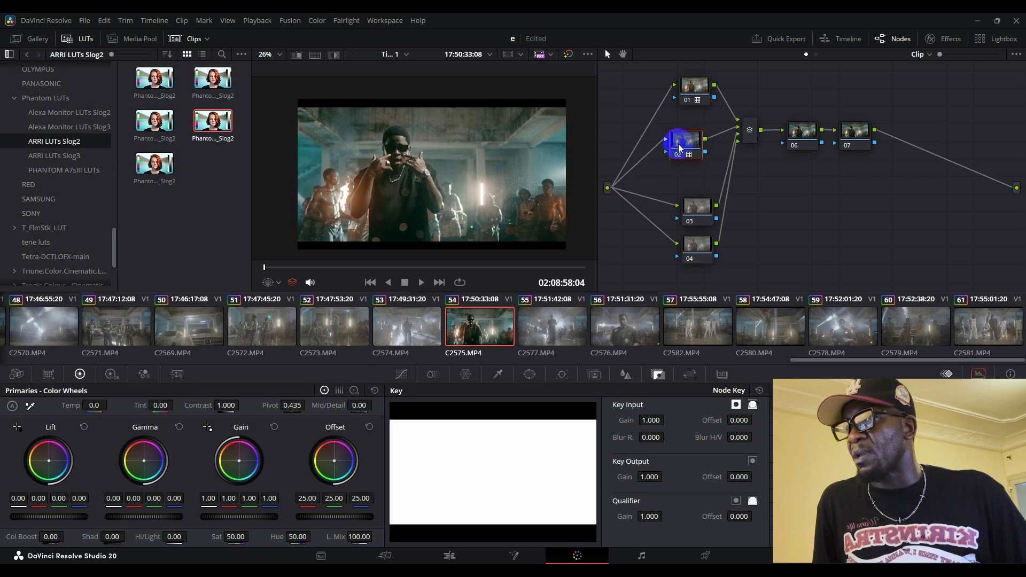
{"action": "left_click", "coordinate": [694, 85]}
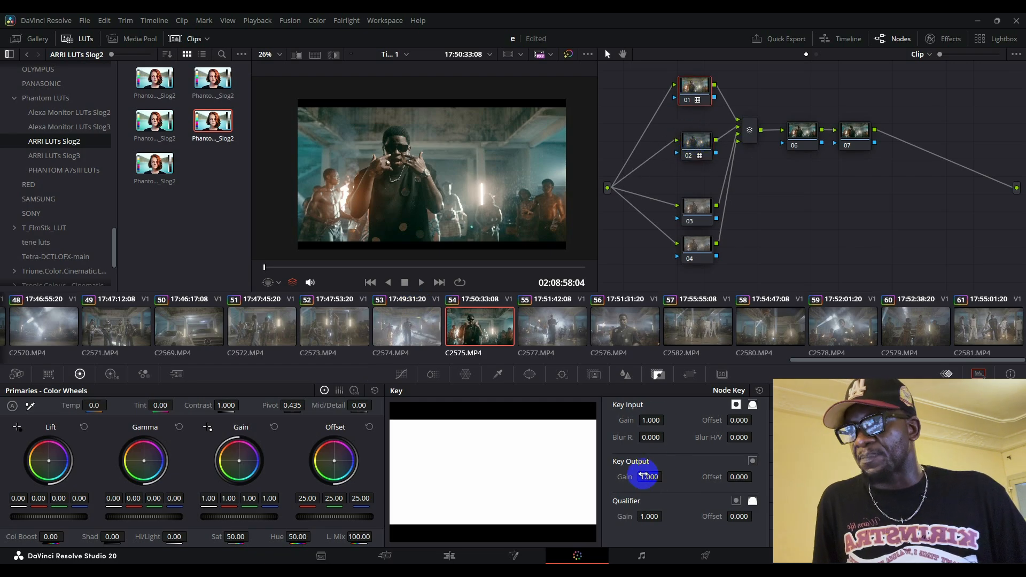
{"action": "left_click", "coordinate": [689, 142]}
{"action": "left_click", "coordinate": [650, 480]}
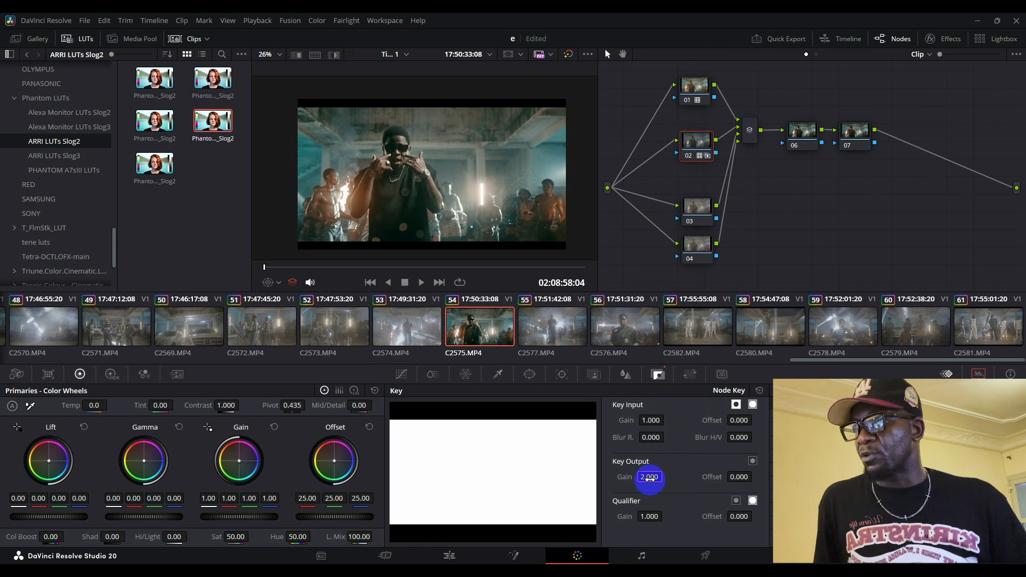
{"action": "key", "text": "Return"}
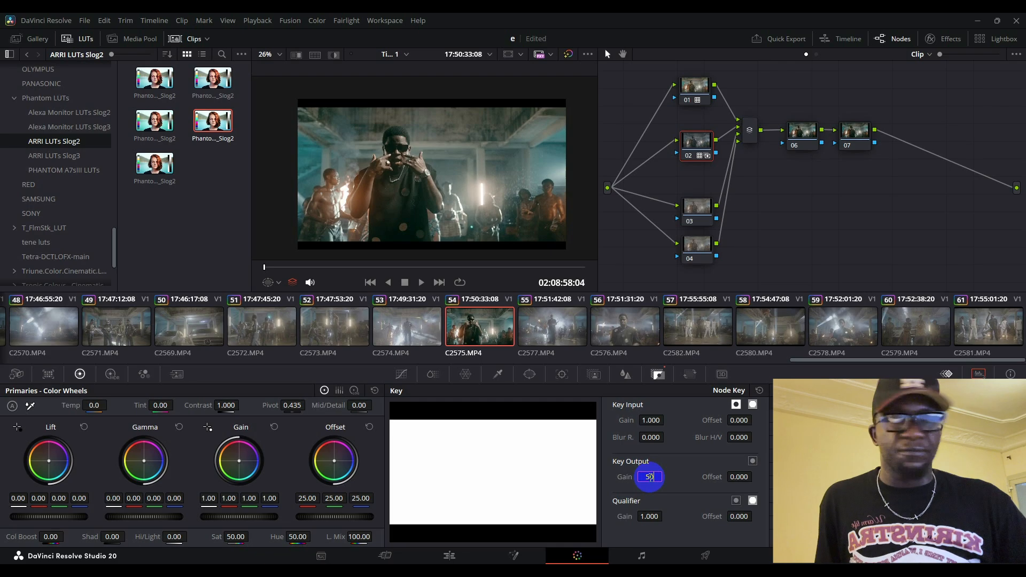
{"action": "key", "text": "Return"}
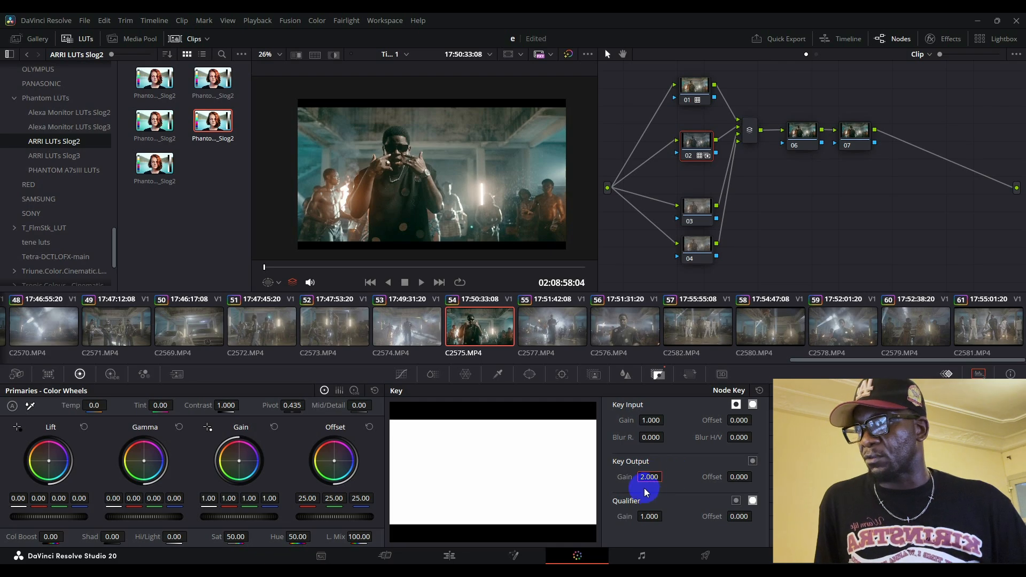
Lower node 02's key output gain to about 0.788 to blend the two LUT layers.
{"action": "left_click_drag", "start_coordinate": [652, 477], "coordinate": [601, 481]}
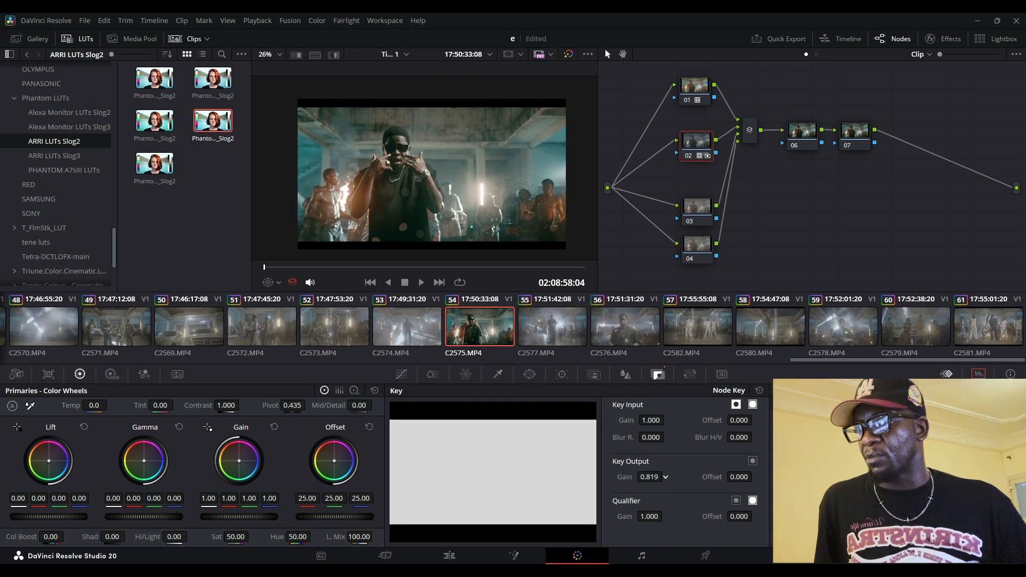
{"action": "left_click_drag", "start_coordinate": [332, 294], "coordinate": [365, 263]}
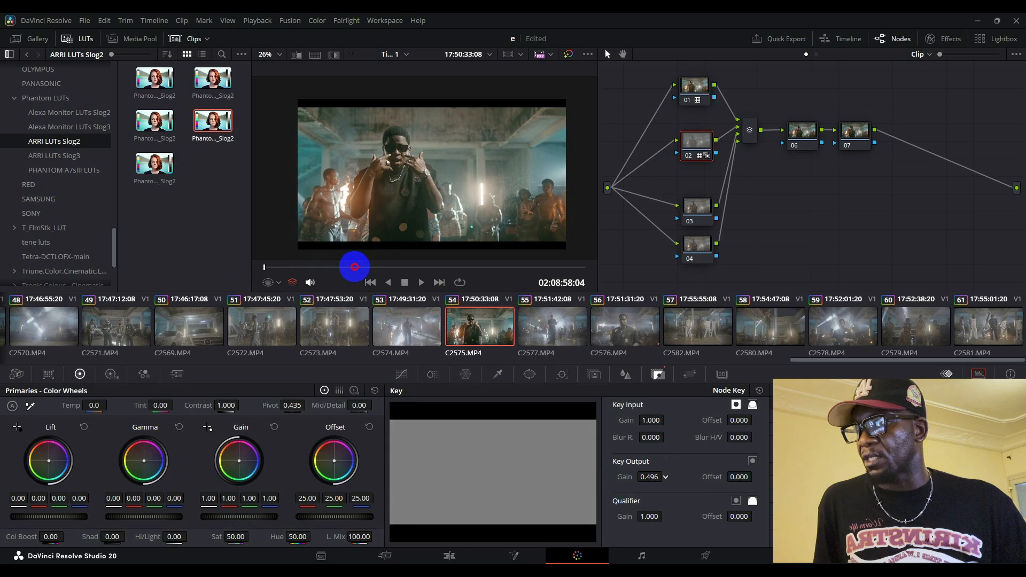
{"action": "left_click_drag", "start_coordinate": [355, 266], "coordinate": [511, 262]}
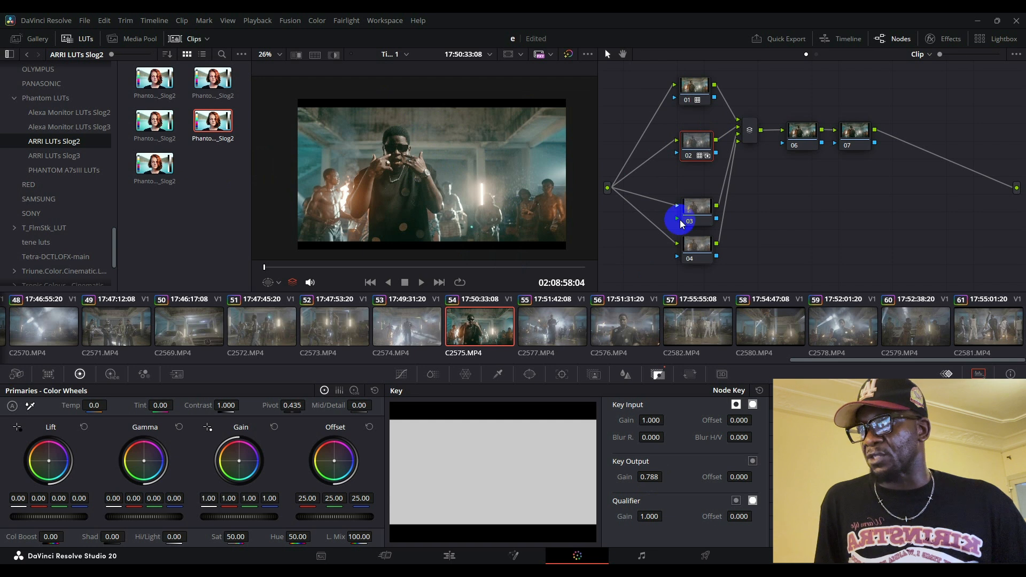
Move node 03 up directly beneath node 02 and select it.
{"action": "left_click", "coordinate": [694, 204]}
{"action": "mouse_move", "coordinate": [694, 203]}
{"action": "left_mouse_down"}
{"action": "mouse_move", "coordinate": [685, 208]}
{"action": "mouse_move", "coordinate": [696, 183]}
{"action": "left_mouse_up"}
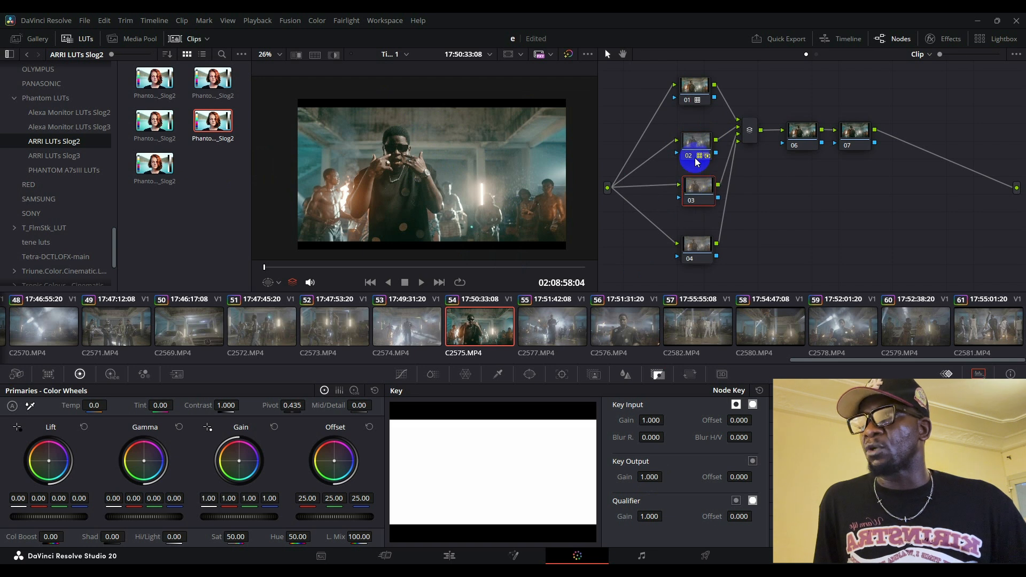
{"action": "left_click", "coordinate": [696, 142]}
{"action": "left_click", "coordinate": [695, 184]}
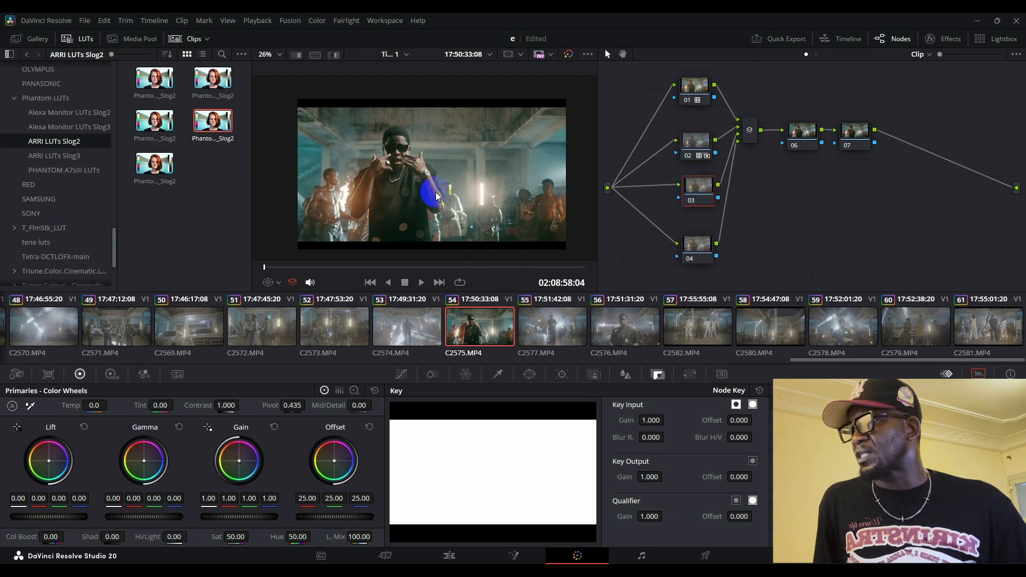
Sample the lead performer's skin on the hand and forehead with the 3D qualifier on node 03.
{"action": "left_click", "coordinate": [498, 374]}
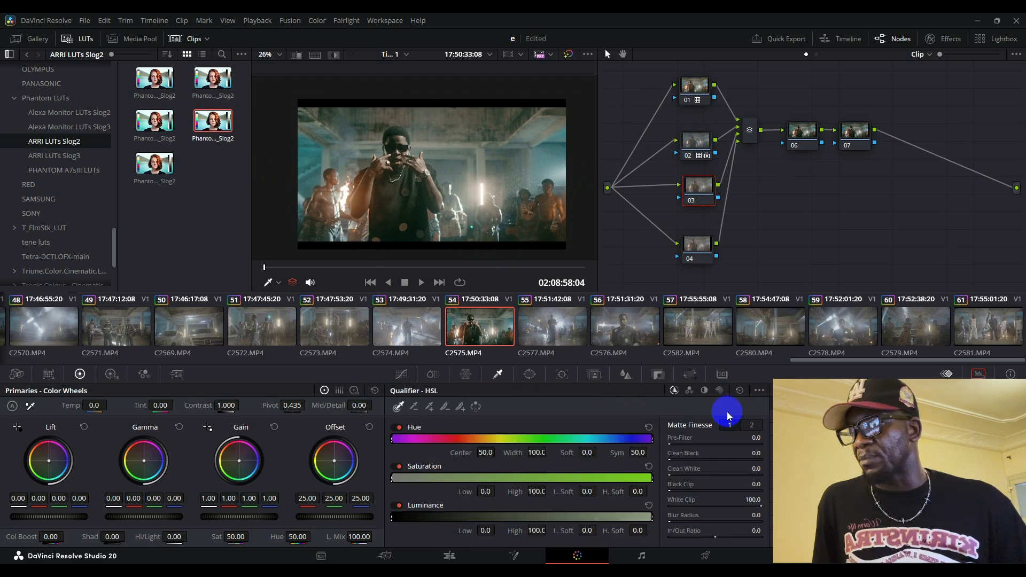
{"action": "left_click", "coordinate": [720, 390]}
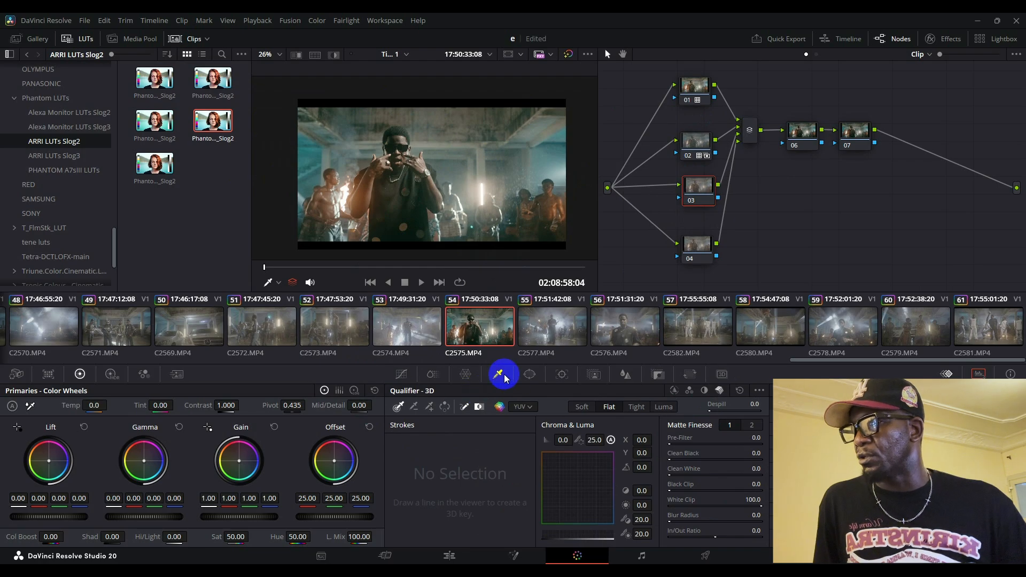
{"action": "left_click", "coordinate": [417, 166]}
{"action": "left_click_drag", "start_coordinate": [417, 166], "coordinate": [419, 168]}
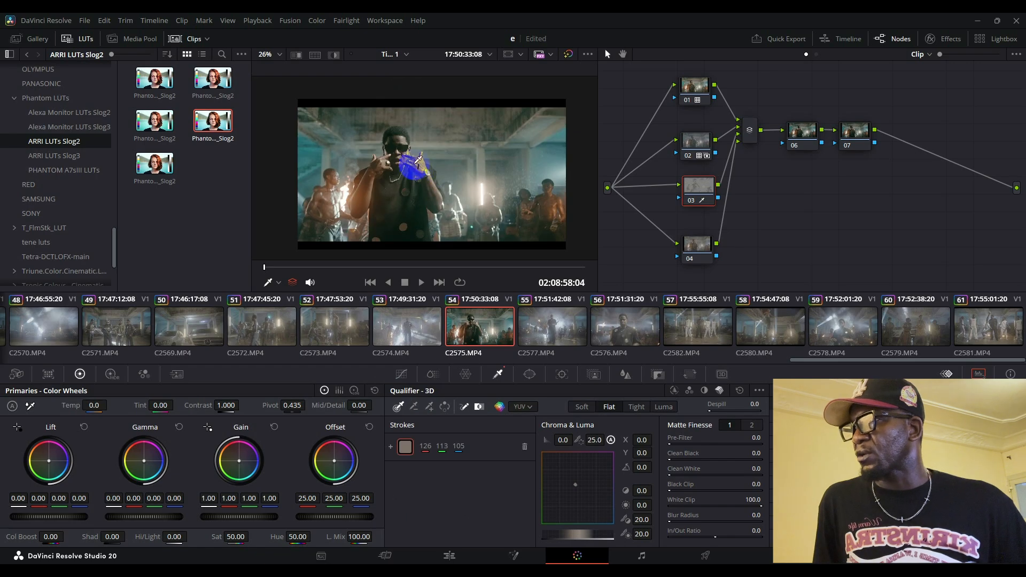
{"action": "left_click_drag", "start_coordinate": [435, 176], "coordinate": [415, 174]}
{"action": "left_click_drag", "start_coordinate": [402, 137], "coordinate": [402, 140]}
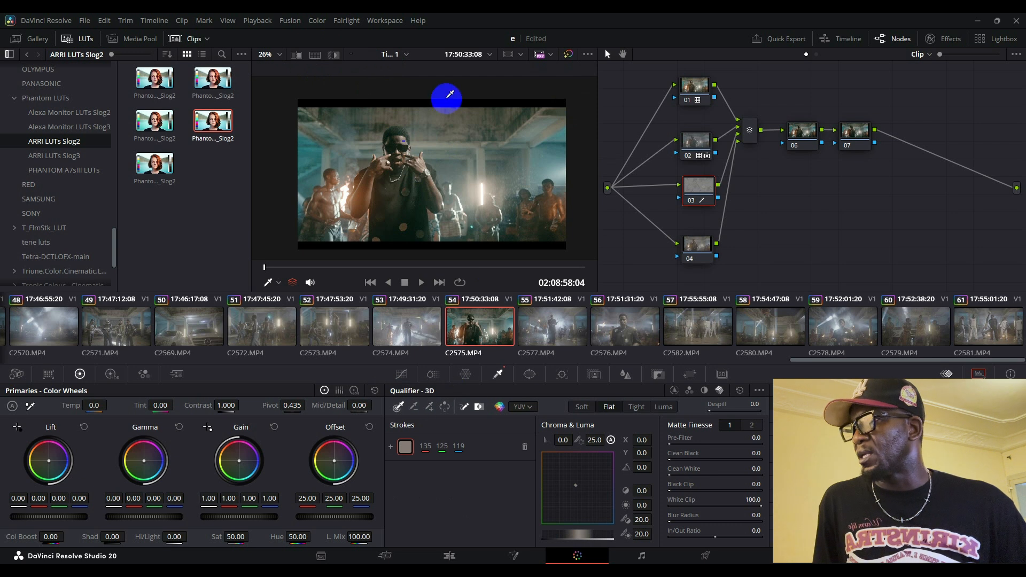
Display node 03's matte in black-and-white highlight and add strokes across the performer's skin to the 3D key.
{"action": "left_click", "coordinate": [338, 55]}
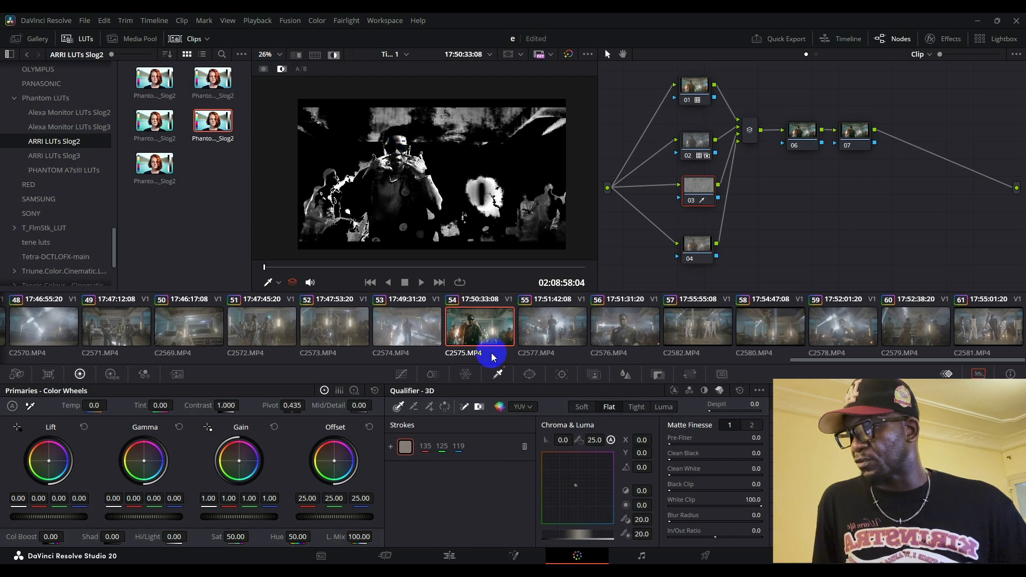
{"action": "left_click", "coordinate": [430, 407]}
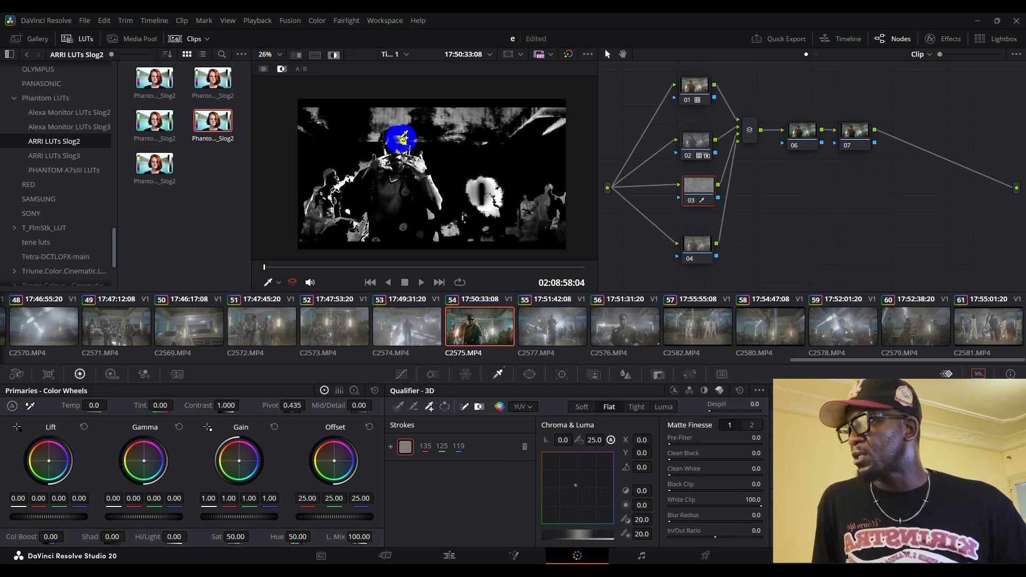
{"action": "mouse_move", "coordinate": [428, 176]}
{"action": "left_mouse_down"}
{"action": "mouse_move", "coordinate": [443, 198]}
{"action": "mouse_move", "coordinate": [424, 206]}
{"action": "mouse_move", "coordinate": [407, 172]}
{"action": "left_mouse_up"}
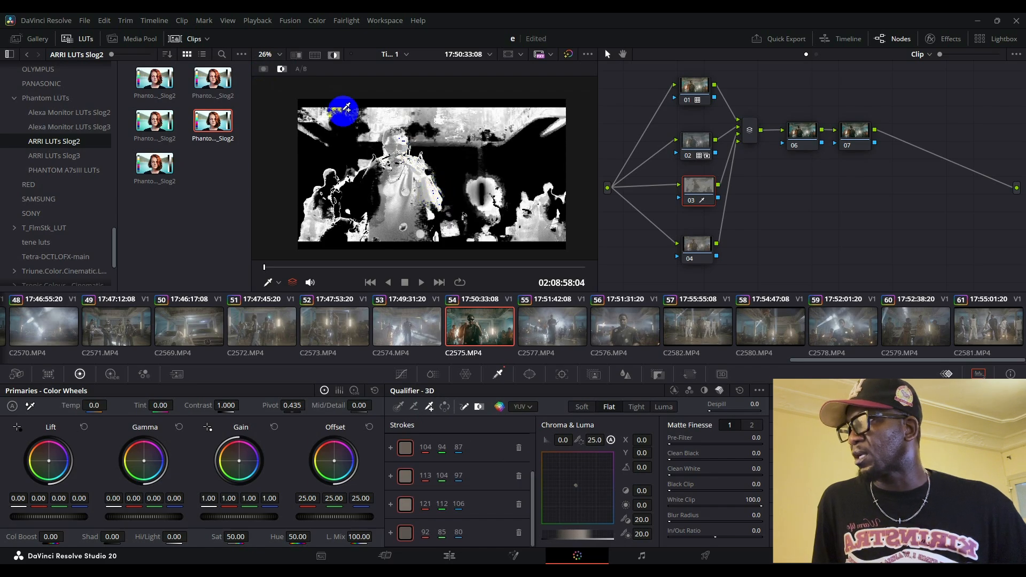
Subtract strokes over the performer's shirt, the floor area and the ceiling from node 03's 3D key.
{"action": "left_click", "coordinate": [414, 407]}
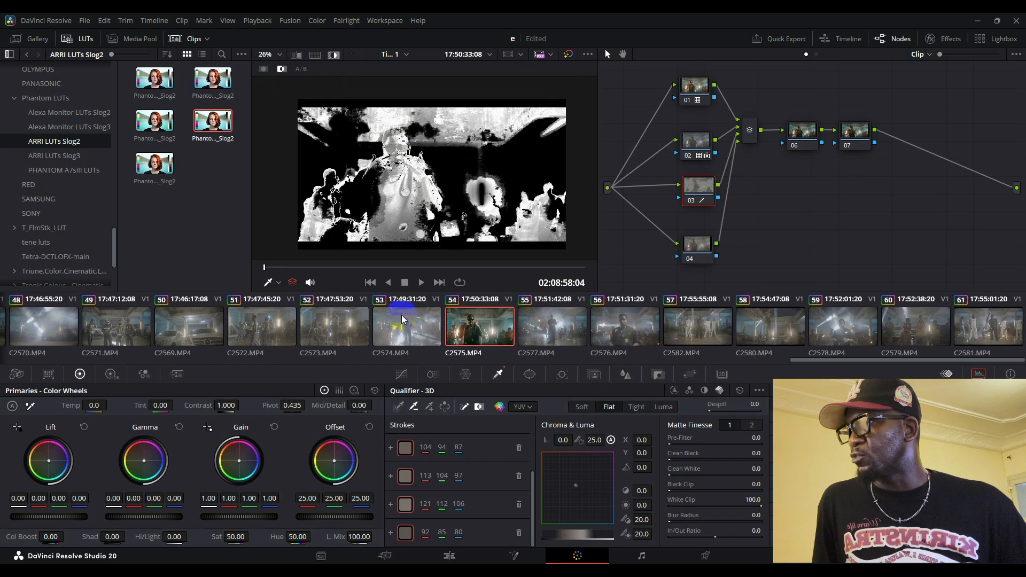
{"action": "left_click", "coordinate": [365, 201]}
{"action": "mouse_move", "coordinate": [366, 201]}
{"action": "left_mouse_down"}
{"action": "mouse_move", "coordinate": [392, 229]}
{"action": "mouse_move", "coordinate": [406, 226]}
{"action": "mouse_move", "coordinate": [415, 196]}
{"action": "mouse_move", "coordinate": [416, 225]}
{"action": "mouse_move", "coordinate": [401, 238]}
{"action": "mouse_move", "coordinate": [374, 213]}
{"action": "mouse_move", "coordinate": [379, 205]}
{"action": "mouse_move", "coordinate": [425, 226]}
{"action": "mouse_move", "coordinate": [426, 191]}
{"action": "mouse_move", "coordinate": [362, 182]}
{"action": "mouse_move", "coordinate": [379, 122]}
{"action": "mouse_move", "coordinate": [317, 115]}
{"action": "mouse_move", "coordinate": [361, 137]}
{"action": "mouse_move", "coordinate": [359, 115]}
{"action": "mouse_move", "coordinate": [349, 122]}
{"action": "mouse_move", "coordinate": [476, 162]}
{"action": "mouse_move", "coordinate": [552, 234]}
{"action": "mouse_move", "coordinate": [529, 223]}
{"action": "left_mouse_up"}
{"action": "left_click", "coordinate": [413, 216]}
{"action": "left_click", "coordinate": [419, 221]}
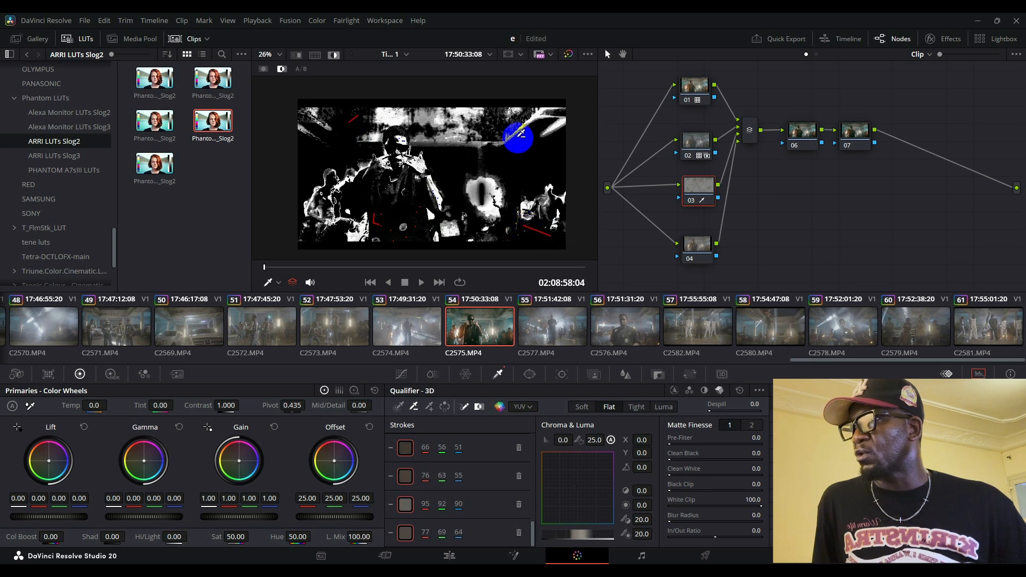
{"action": "mouse_move", "coordinate": [521, 133]}
{"action": "left_mouse_down"}
{"action": "mouse_move", "coordinate": [533, 114]}
{"action": "mouse_move", "coordinate": [508, 124]}
{"action": "left_mouse_up"}
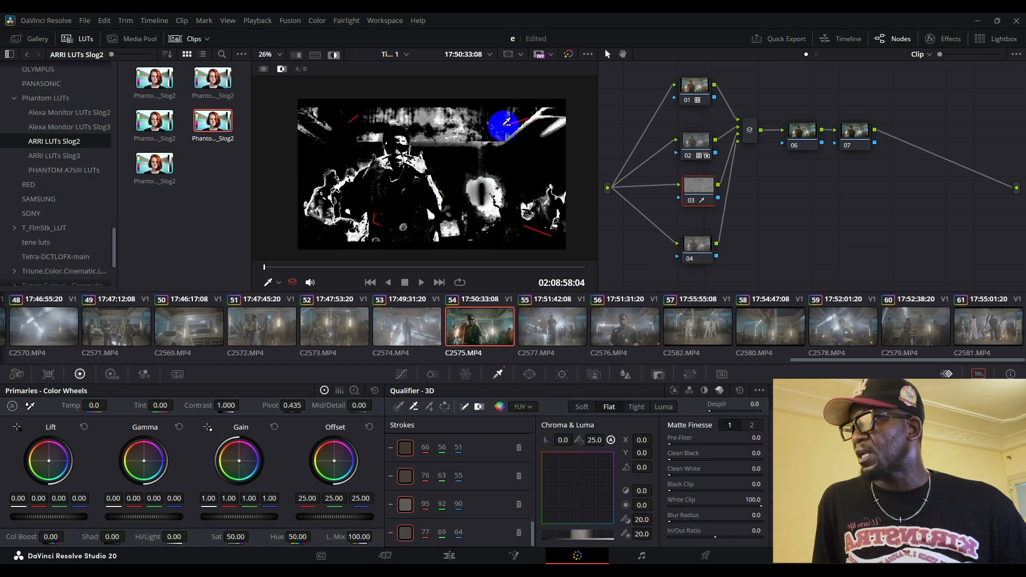
{"action": "left_click_drag", "start_coordinate": [518, 197], "coordinate": [489, 183]}
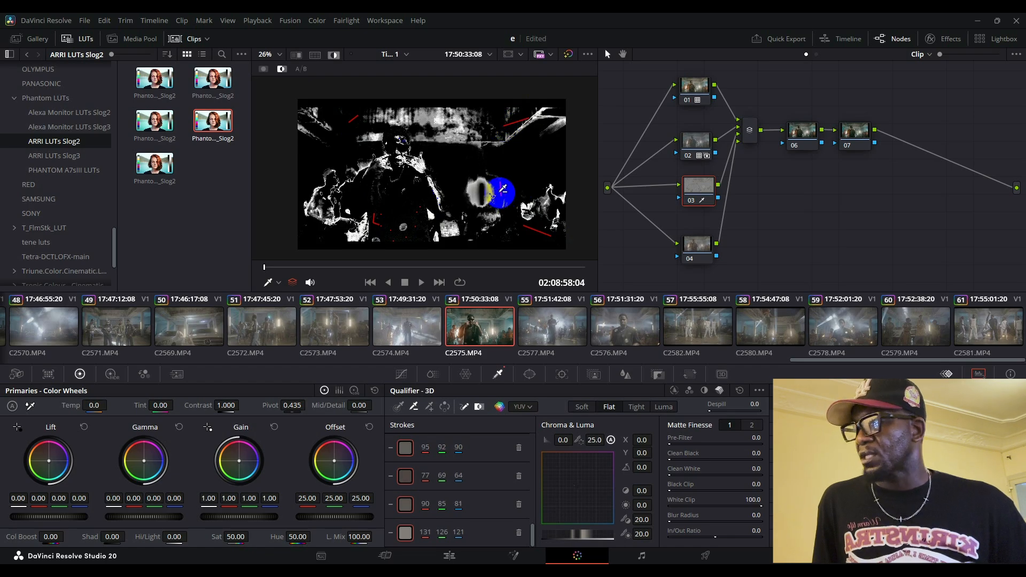
{"action": "key", "text": "ctrl+z"}
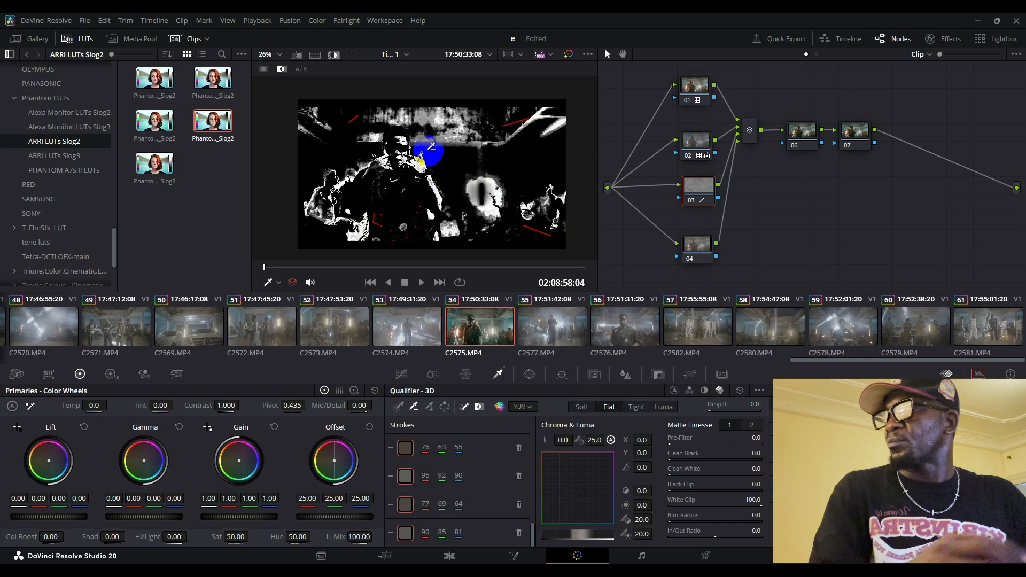
{"action": "left_click_drag", "start_coordinate": [420, 160], "coordinate": [433, 164]}
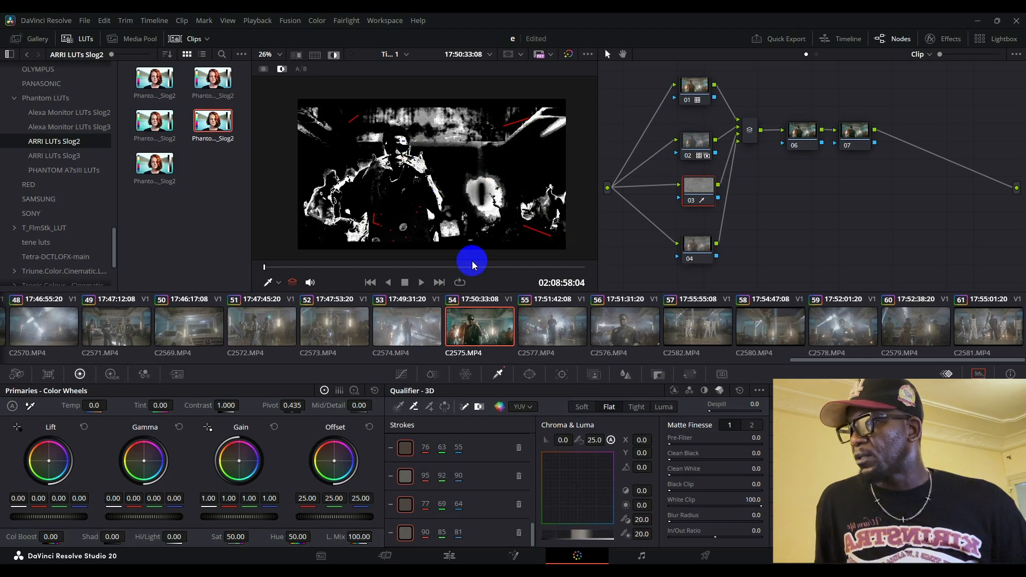
Add strokes over the performer's hand and forearm to node 03's 3D key.
{"action": "left_click", "coordinate": [429, 406]}
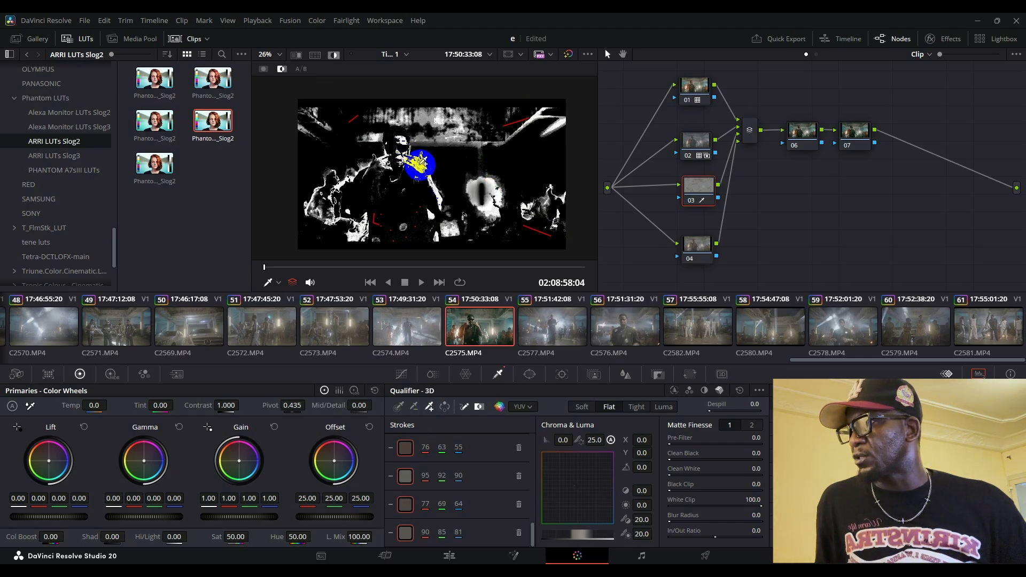
{"action": "mouse_move", "coordinate": [423, 167]}
{"action": "left_mouse_down"}
{"action": "mouse_move", "coordinate": [420, 160]}
{"action": "mouse_move", "coordinate": [432, 183]}
{"action": "left_mouse_up"}
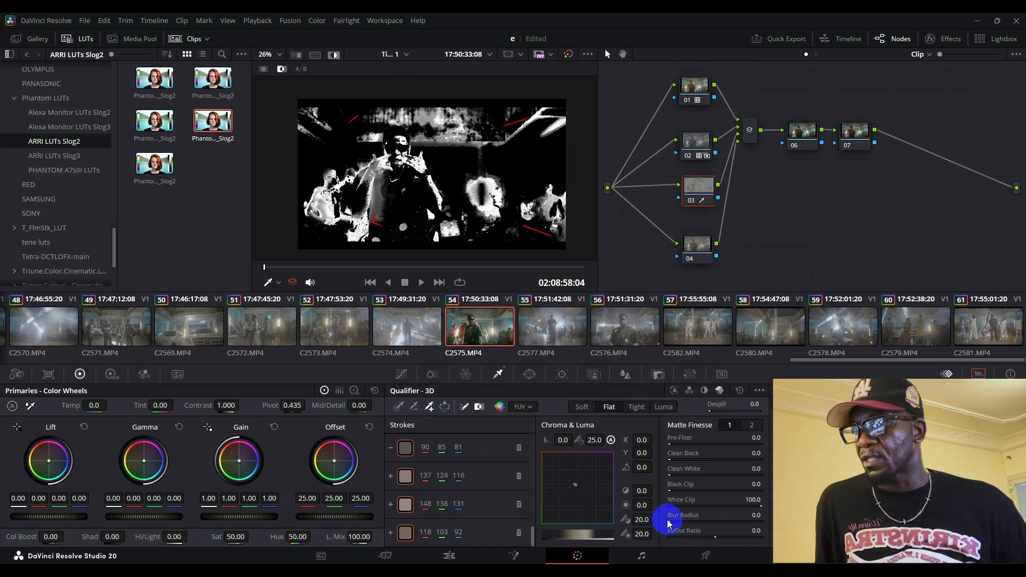
Soften node 03's matte with Blur Radius and a Denoise of 35.1, then turn off the highlight view.
{"action": "left_click_drag", "start_coordinate": [670, 522], "coordinate": [763, 516]}
{"action": "left_click", "coordinate": [753, 425]}
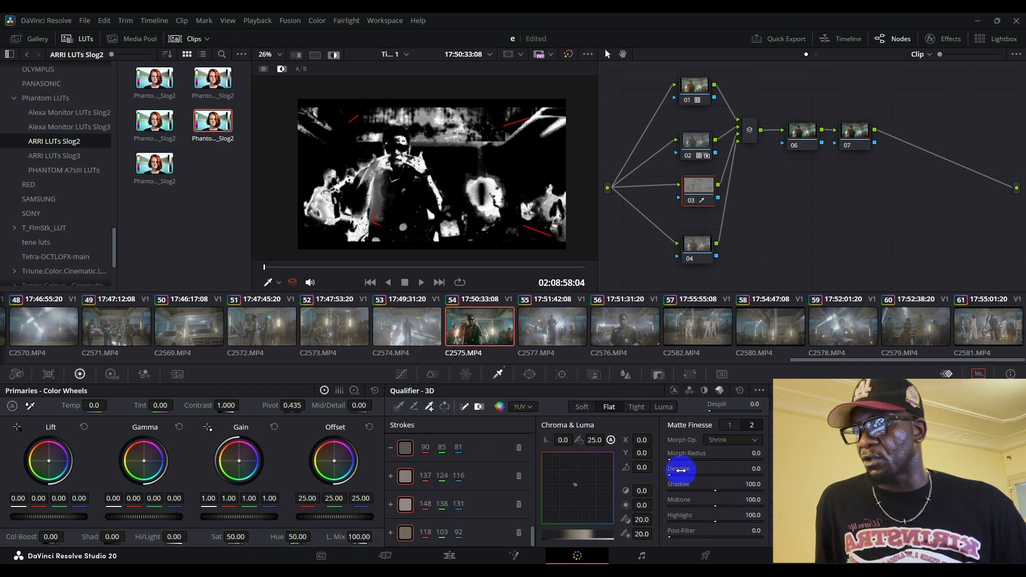
{"action": "left_click_drag", "start_coordinate": [681, 471], "coordinate": [704, 470]}
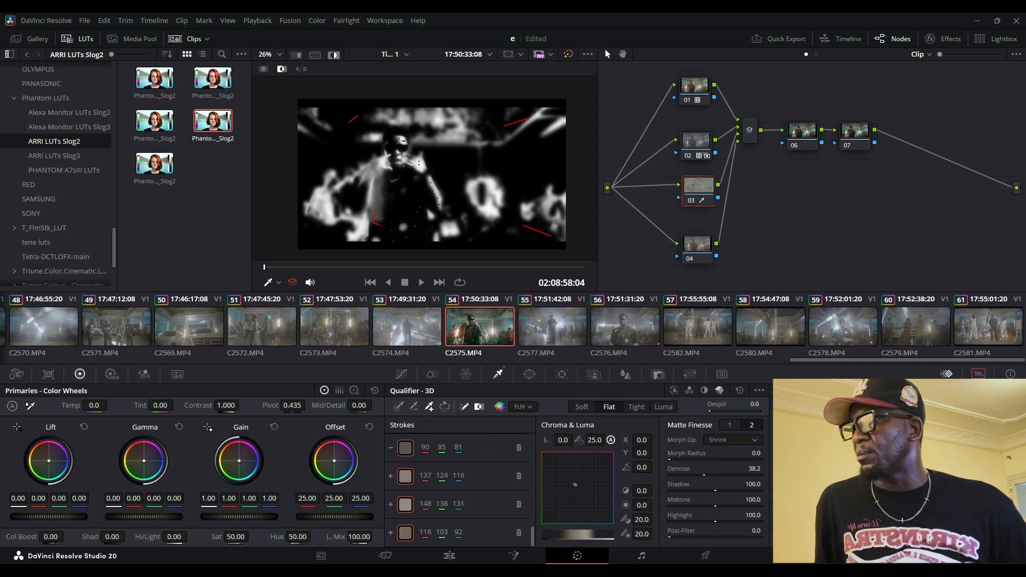
{"action": "left_click_drag", "start_coordinate": [675, 477], "coordinate": [672, 477]}
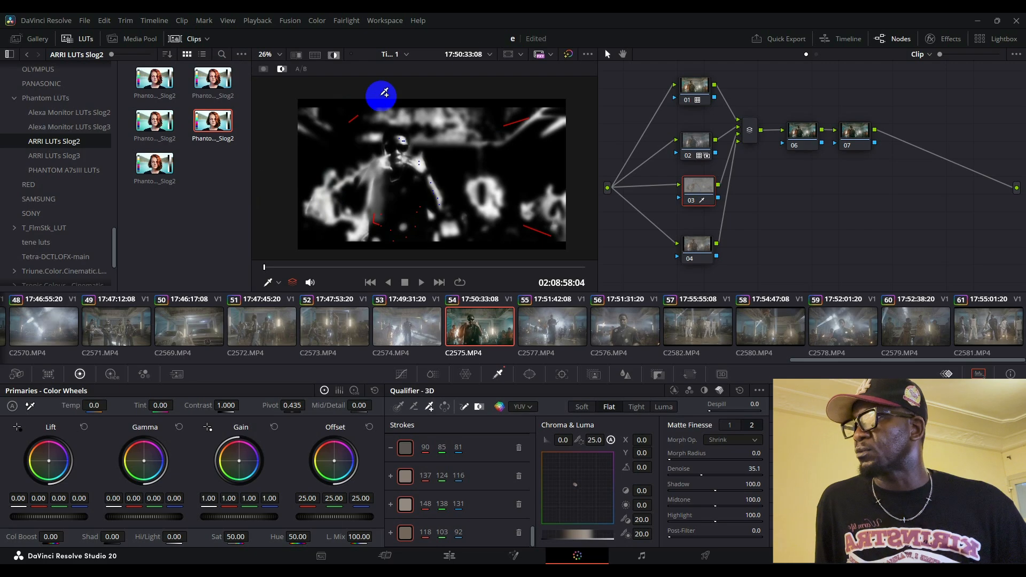
{"action": "left_click", "coordinate": [333, 55]}
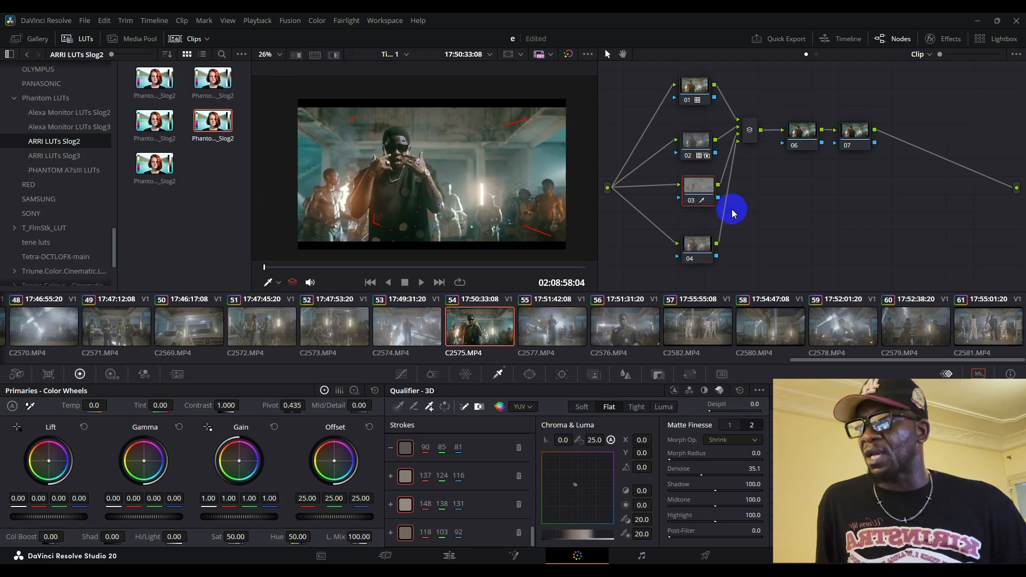
{"action": "left_click", "coordinate": [684, 234]}
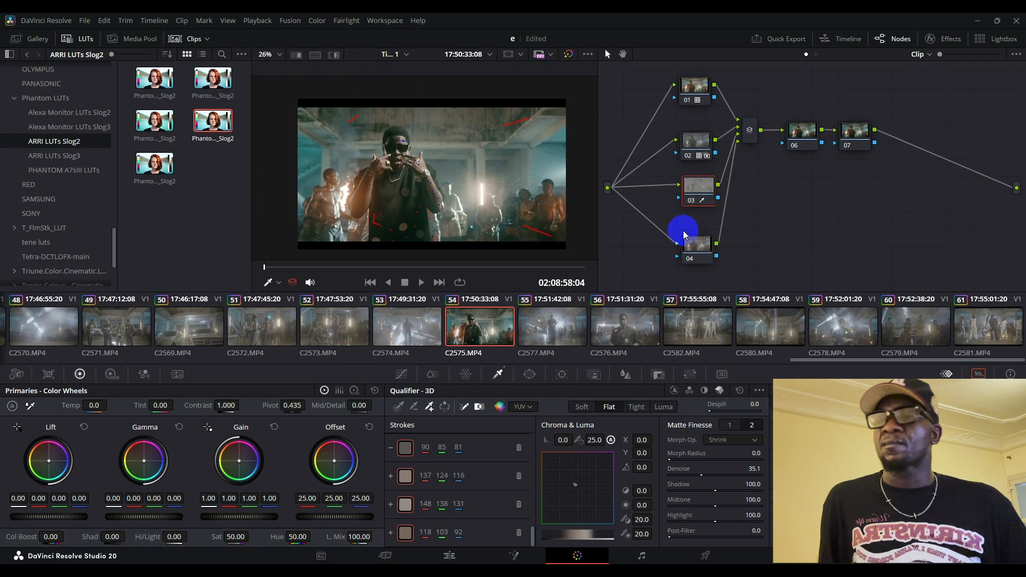
{"action": "left_click", "coordinate": [555, 333]}
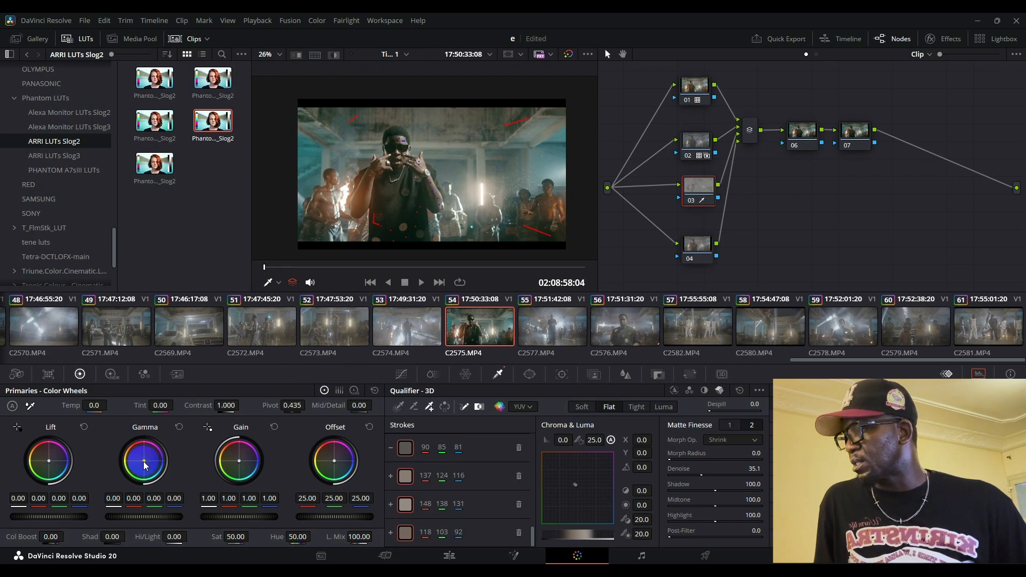
{"action": "left_click_drag", "start_coordinate": [143, 460], "coordinate": [141, 459]}
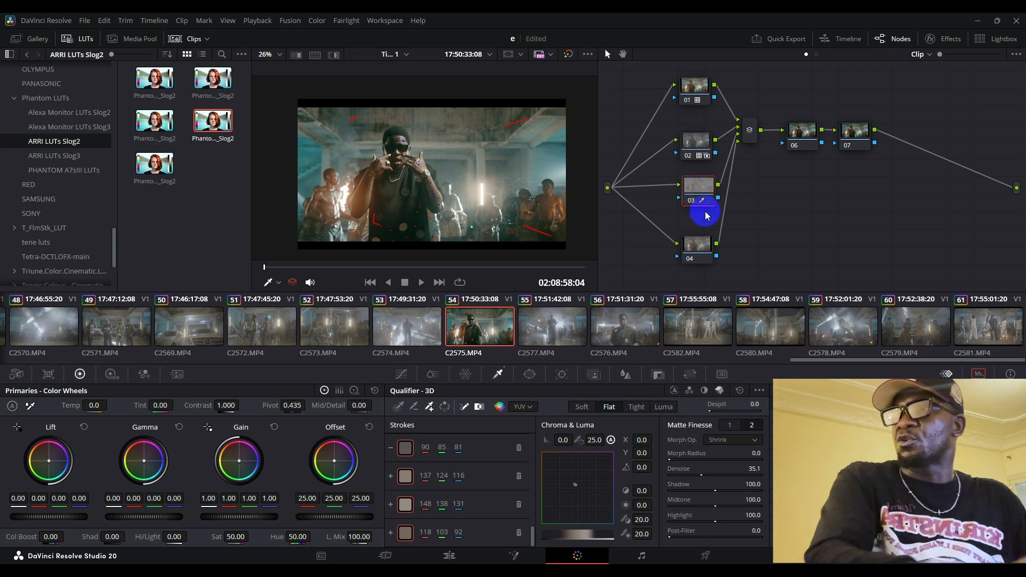
Move node 03 aside, add a serial node after it and link node 03's alpha output to the new node.
{"action": "left_click_drag", "start_coordinate": [701, 196], "coordinate": [659, 199]}
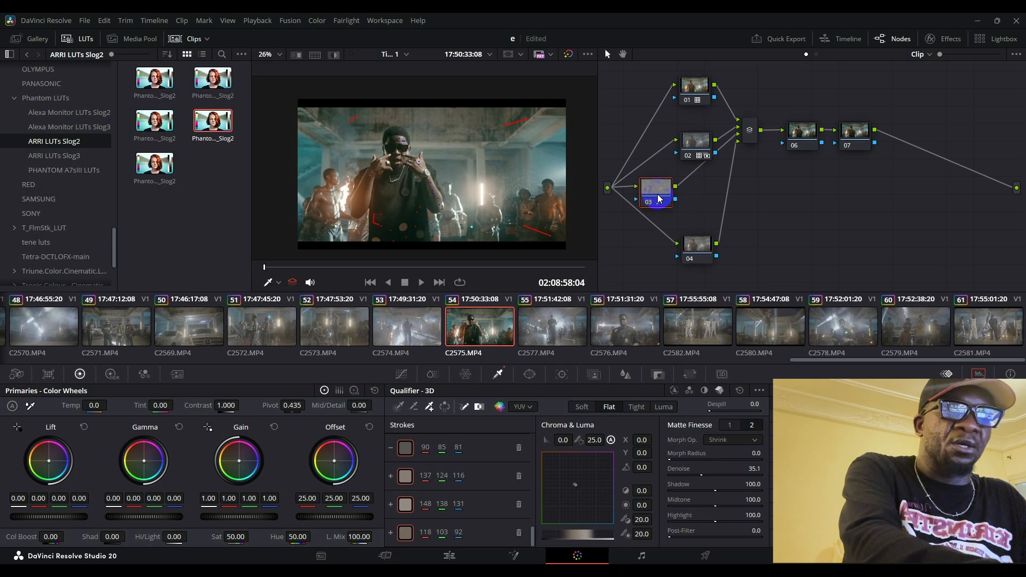
{"action": "key", "text": "alt+s"}
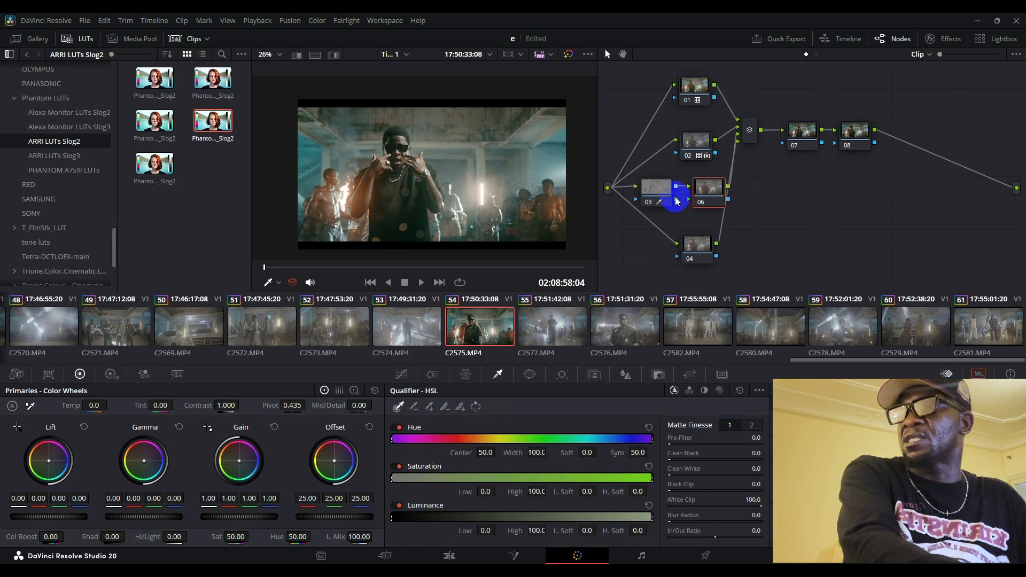
{"action": "left_click_drag", "start_coordinate": [676, 201], "coordinate": [695, 202]}
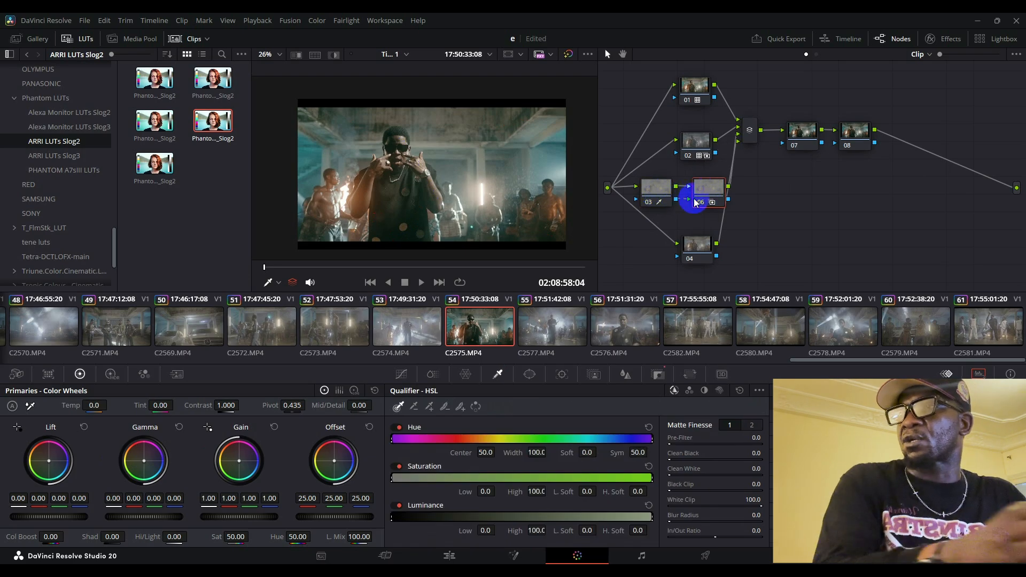
Warm the skin tones on the new keyed node 06 with Gamma at red 0.01, green -0.00 and blue -0.01.
{"action": "left_click", "coordinate": [705, 199]}
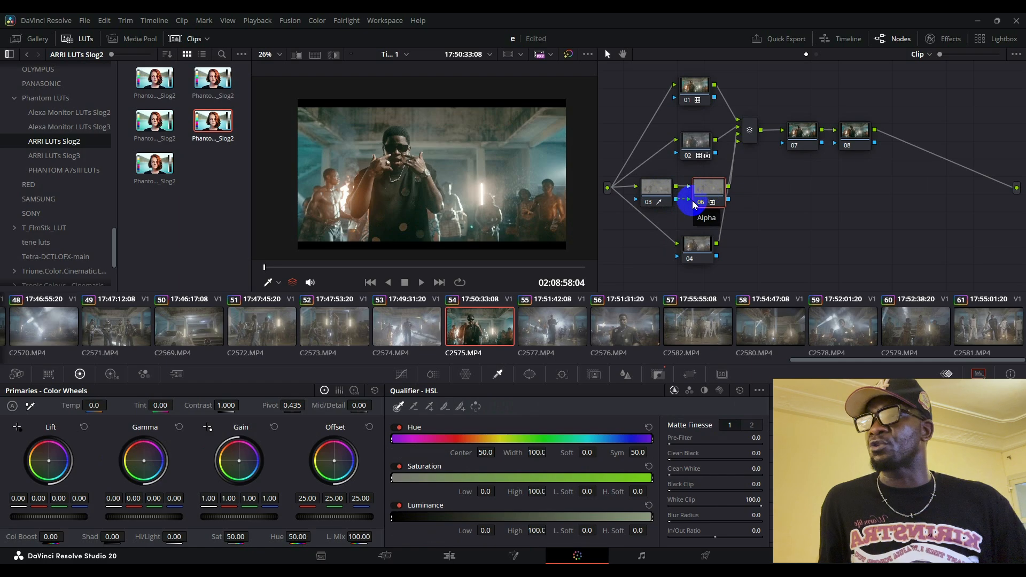
{"action": "left_click", "coordinate": [395, 137]}
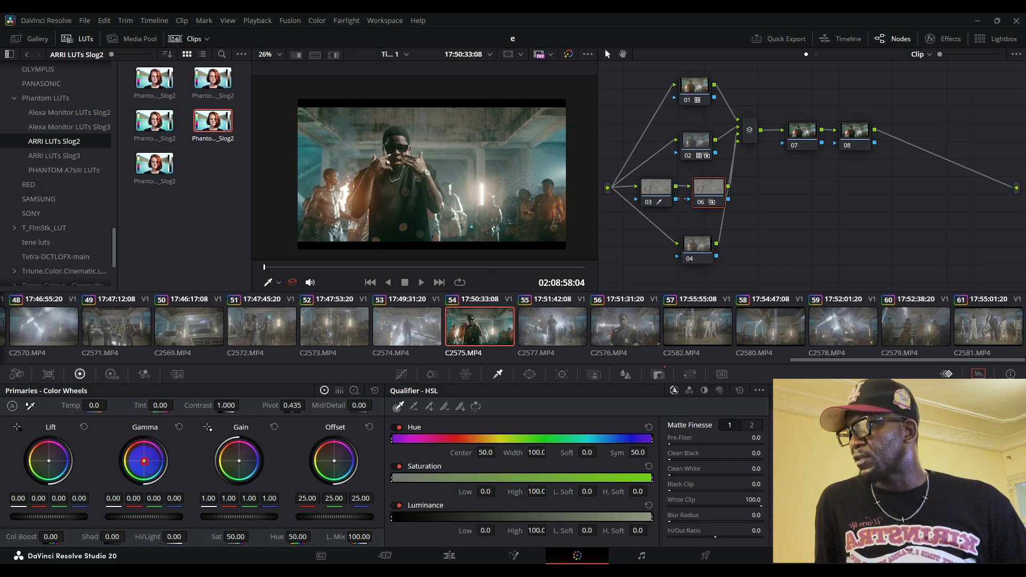
{"action": "mouse_move", "coordinate": [145, 461]}
{"action": "left_mouse_down"}
{"action": "mouse_move", "coordinate": [115, 442]}
{"action": "mouse_move", "coordinate": [134, 452]}
{"action": "mouse_move", "coordinate": [138, 440]}
{"action": "mouse_move", "coordinate": [137, 449]}
{"action": "left_mouse_up"}
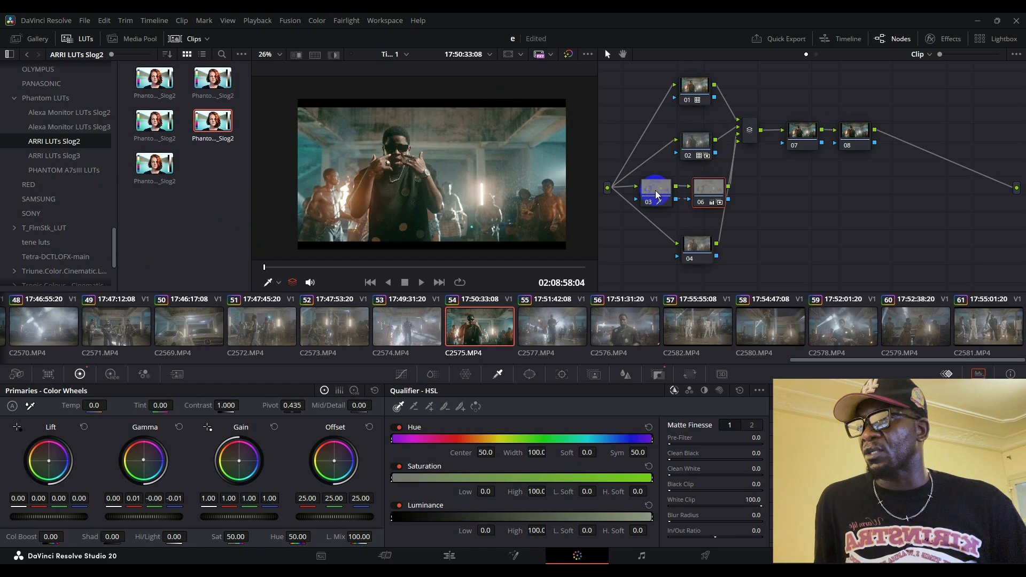
Move node 02 aside and insert a serial node between it and the layer mixer.
{"action": "left_click_drag", "start_coordinate": [691, 152], "coordinate": [661, 144]}
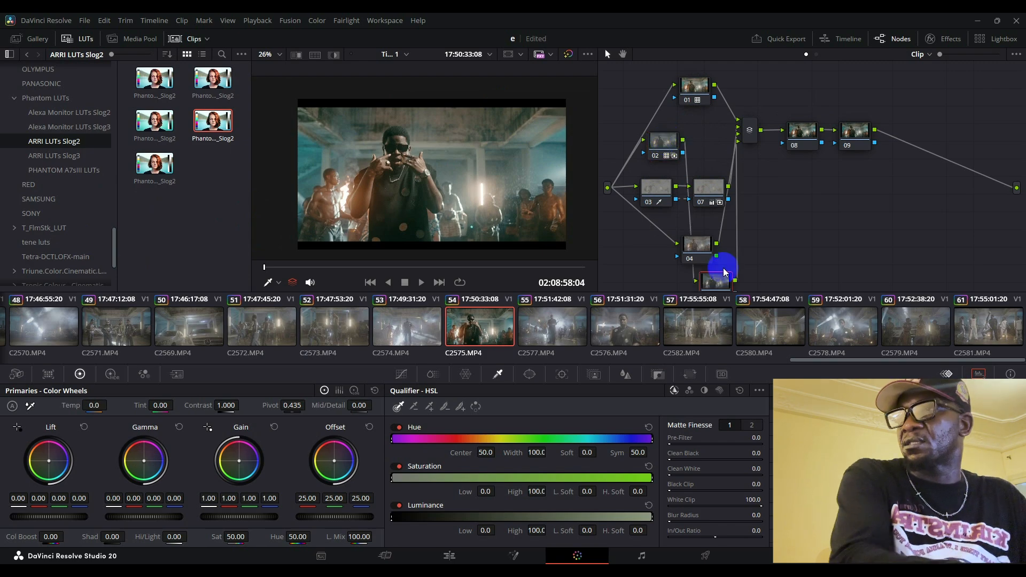
{"action": "key", "text": "alt+s"}
{"action": "left_click_drag", "start_coordinate": [710, 139], "coordinate": [719, 140]}
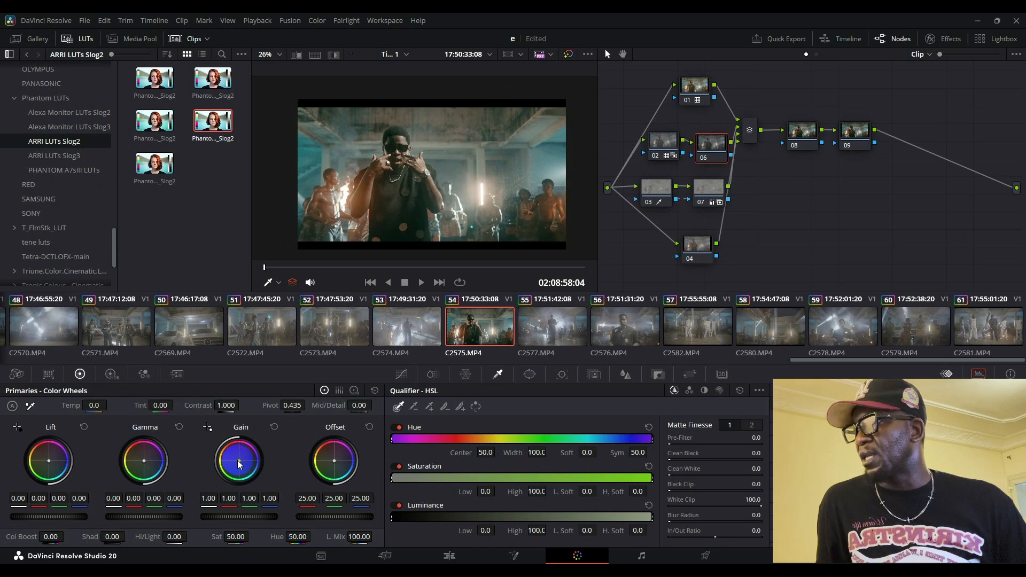
{"action": "left_click_drag", "start_coordinate": [238, 462], "coordinate": [242, 465]}
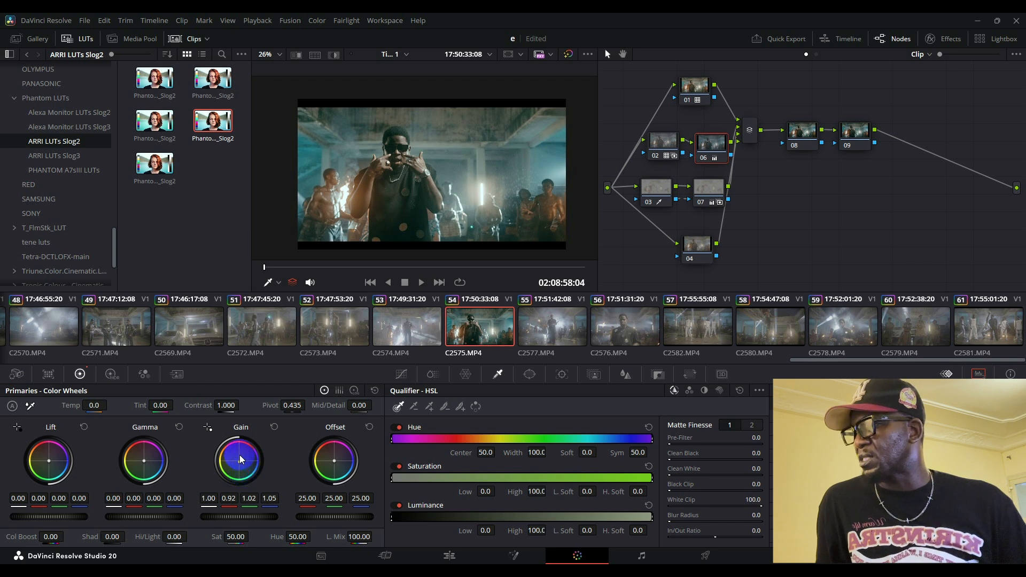
{"action": "left_click_drag", "start_coordinate": [240, 463], "coordinate": [238, 461]}
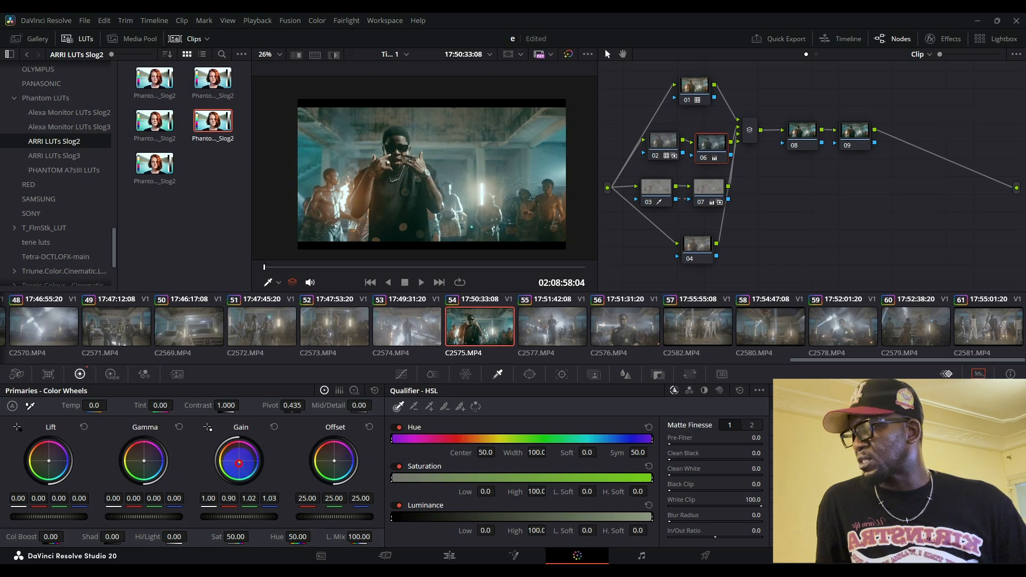
{"action": "mouse_move", "coordinate": [239, 463]}
{"action": "left_mouse_down"}
{"action": "mouse_move", "coordinate": [237, 454]}
{"action": "mouse_move", "coordinate": [245, 461]}
{"action": "left_mouse_up"}
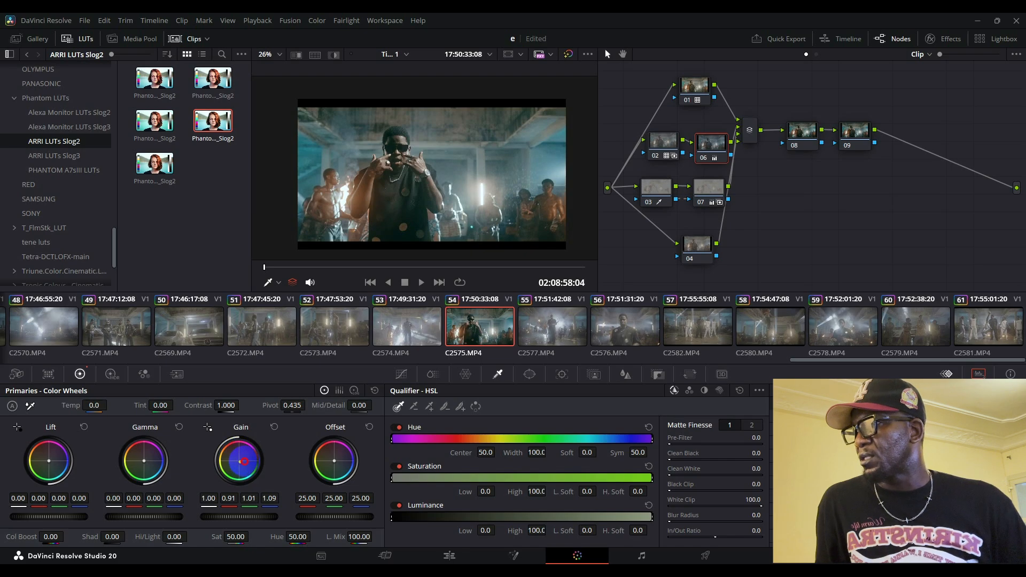
{"action": "double_click", "coordinate": [240, 461]}
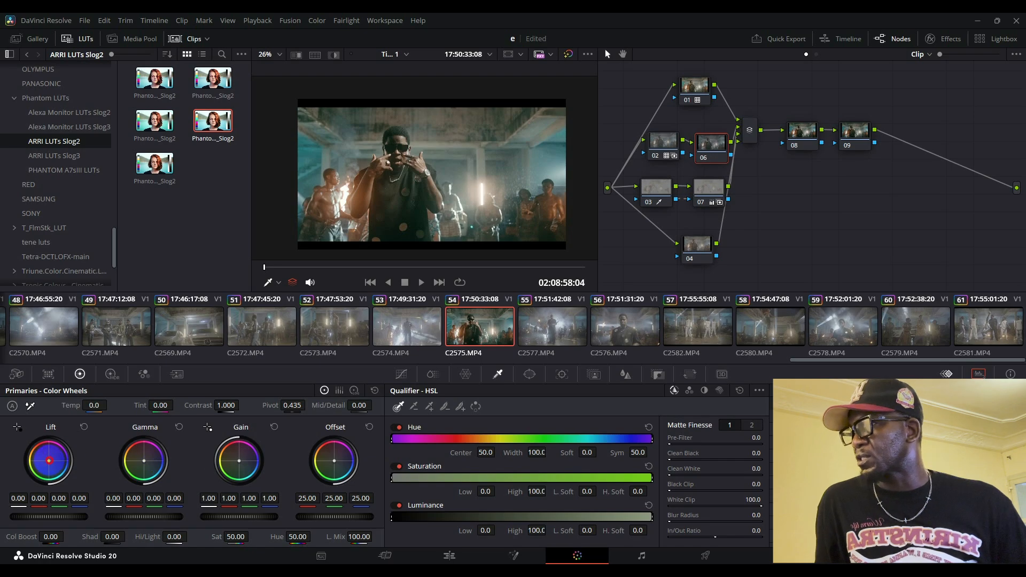
Cool node 06 with Lift at red -0.03, green 0.01, blue 0.02 and Gain at red 0.97, green 1.00, blue 1.00.
{"action": "left_click_drag", "start_coordinate": [48, 462], "coordinate": [55, 463]}
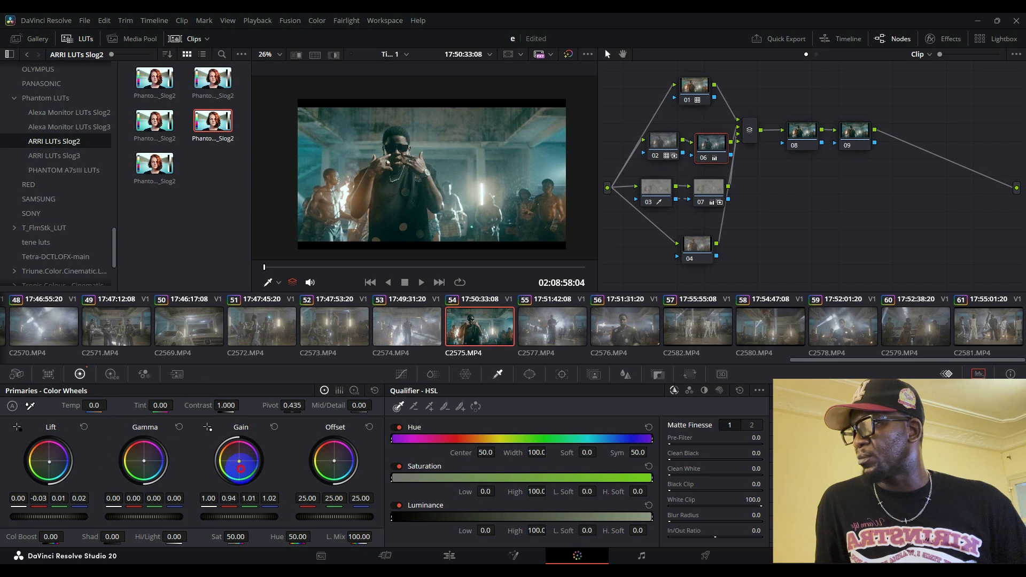
{"action": "left_click_drag", "start_coordinate": [240, 469], "coordinate": [243, 468]}
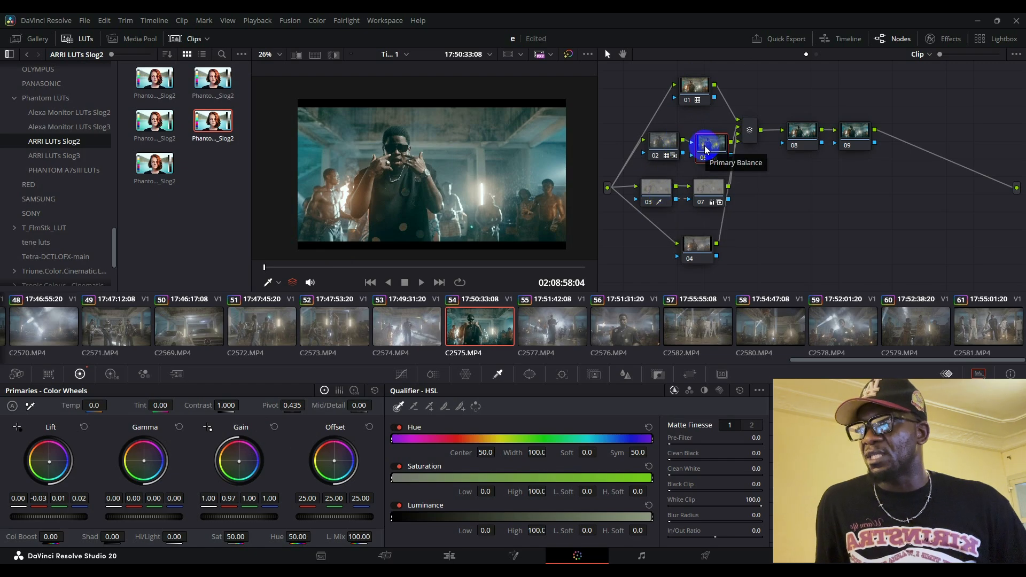
Shift nodes 06 and 04 slightly to tidy the layer-mixer branches.
{"action": "left_click_drag", "start_coordinate": [707, 149], "coordinate": [701, 144]}
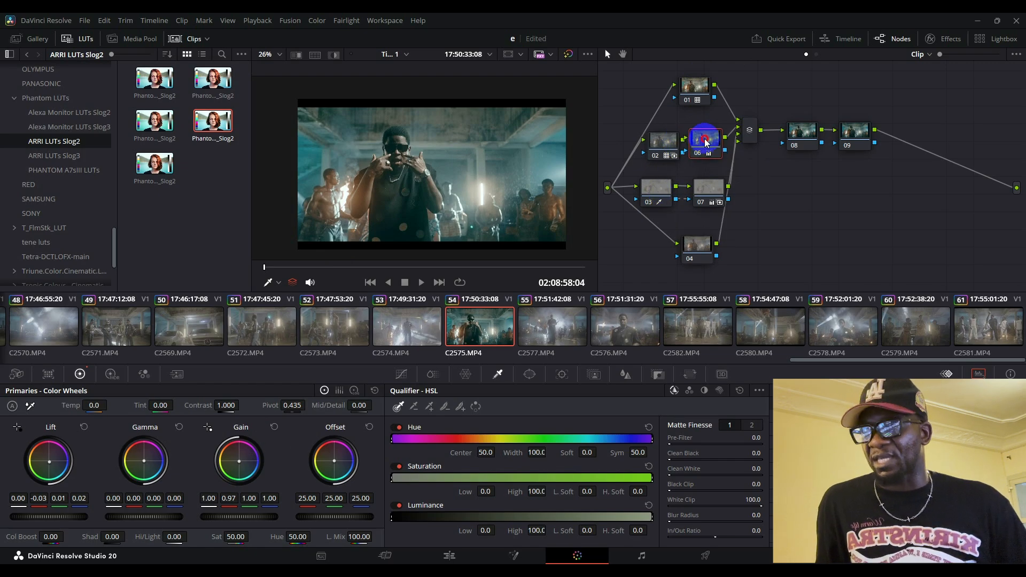
{"action": "left_click", "coordinate": [751, 133]}
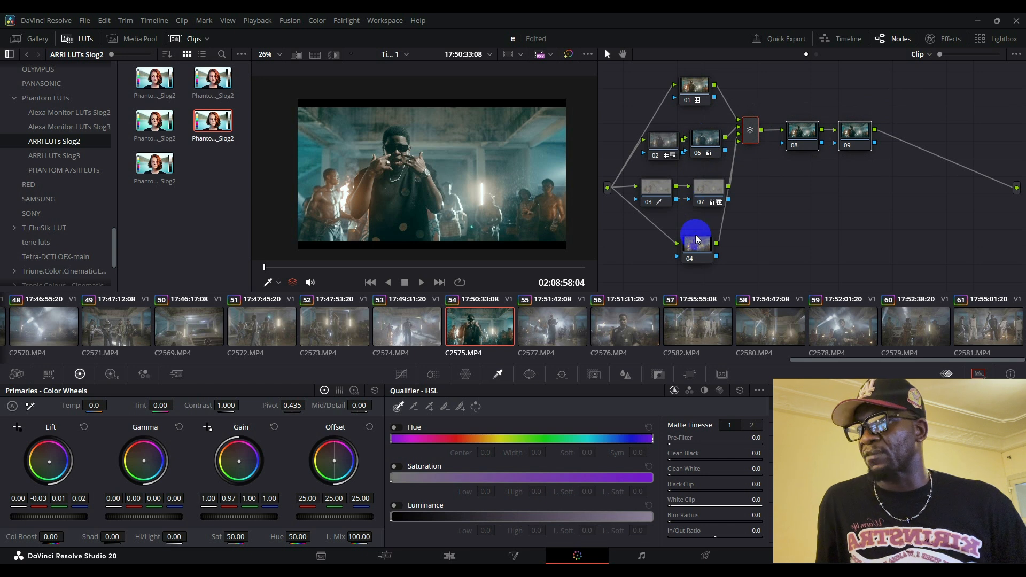
{"action": "left_click_drag", "start_coordinate": [698, 251], "coordinate": [692, 244]}
Move node 07 closer to node 03 and add a serial node after it with the alpha linked.
{"action": "left_click_drag", "start_coordinate": [700, 201], "coordinate": [711, 191]}
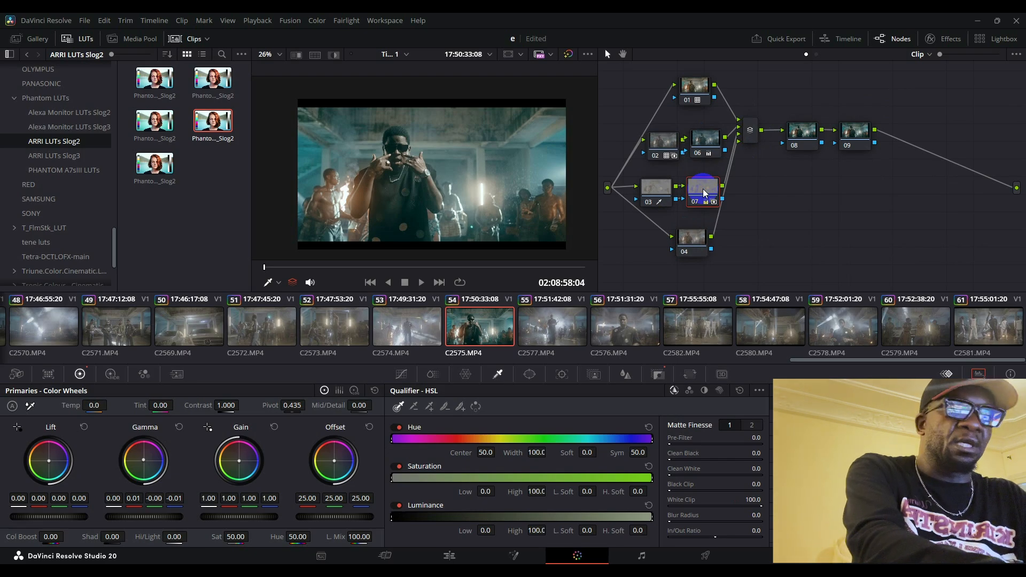
{"action": "key", "text": "alt+s"}
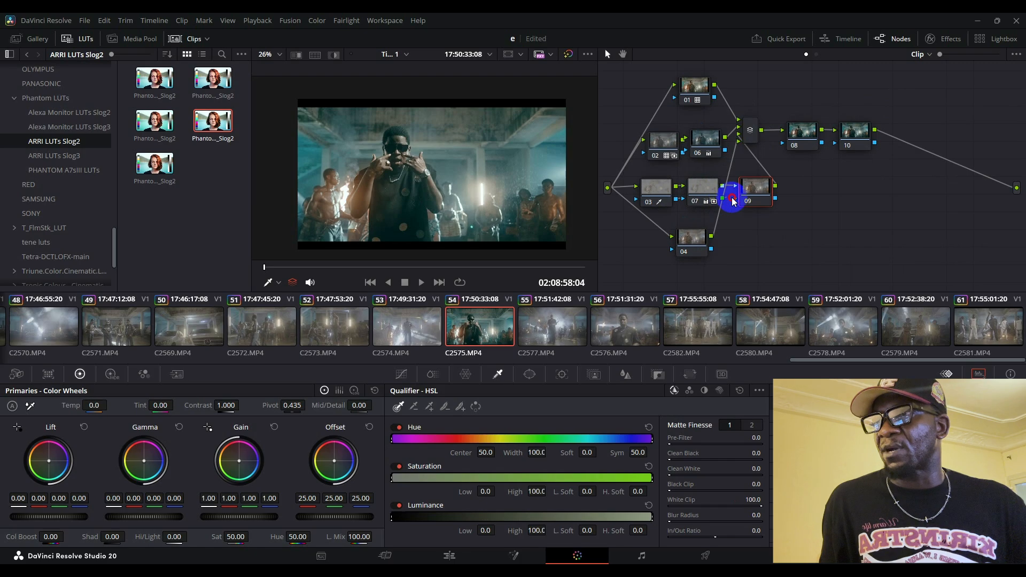
Search the effects library for "cosmo" and apply the Magic Bullet Cosmo effect to node 09.
{"action": "left_click", "coordinate": [951, 39]}
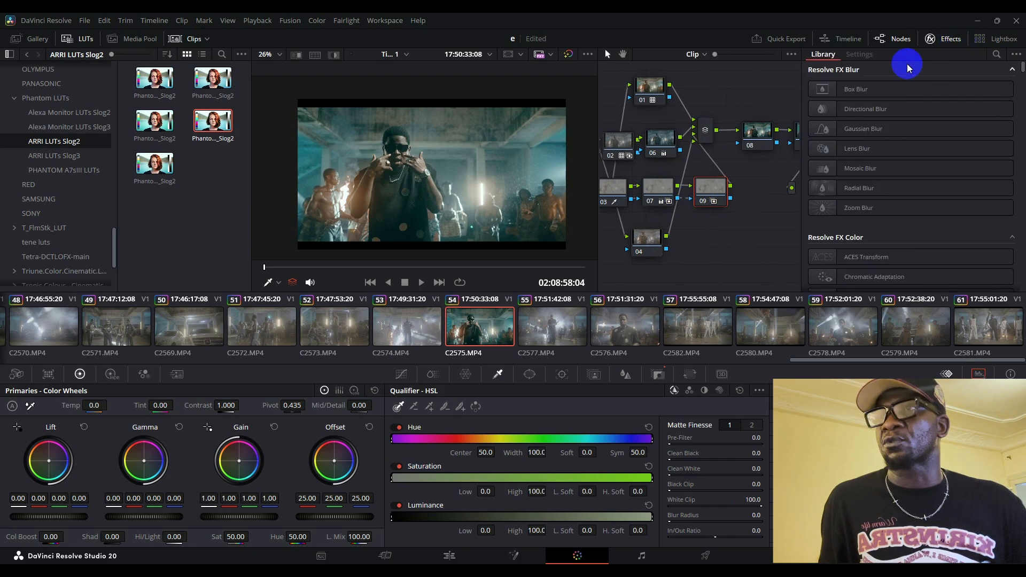
{"action": "left_click", "coordinate": [996, 54]}
{"action": "type", "text": "cosmo"}
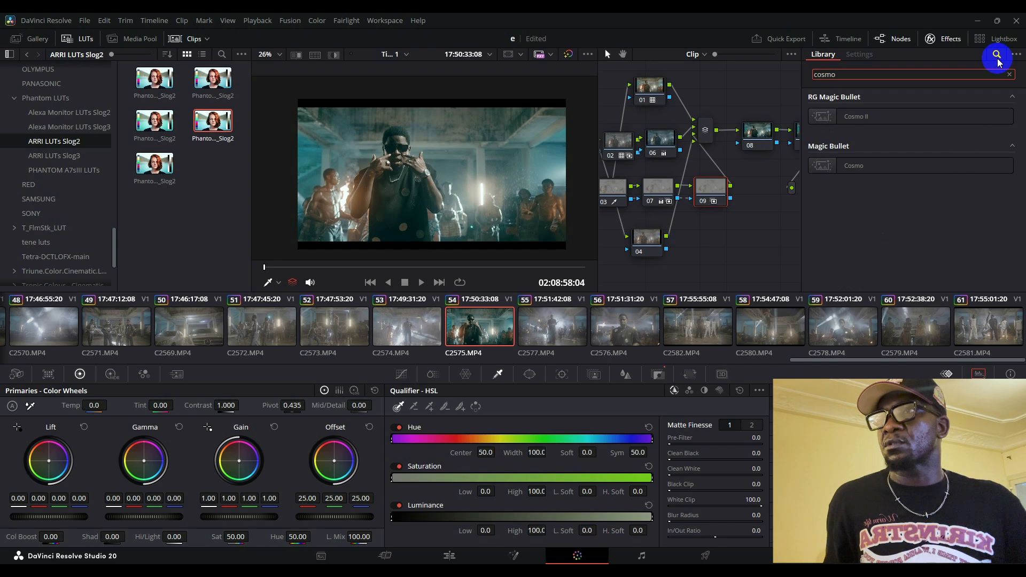
{"action": "left_click_drag", "start_coordinate": [816, 165], "coordinate": [712, 193]}
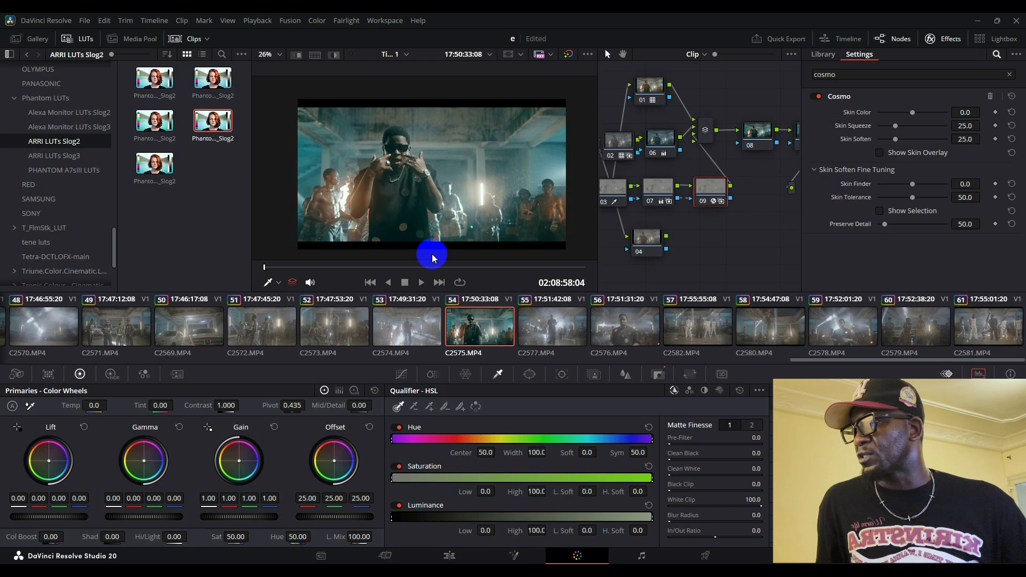
Scrub to another frame of the clip and examine node 03's matte in the black-and-white highlight view.
{"action": "left_click", "coordinate": [329, 265]}
{"action": "mouse_move", "coordinate": [329, 266]}
{"action": "left_mouse_down"}
{"action": "mouse_move", "coordinate": [534, 275]}
{"action": "mouse_move", "coordinate": [318, 276]}
{"action": "left_mouse_up"}
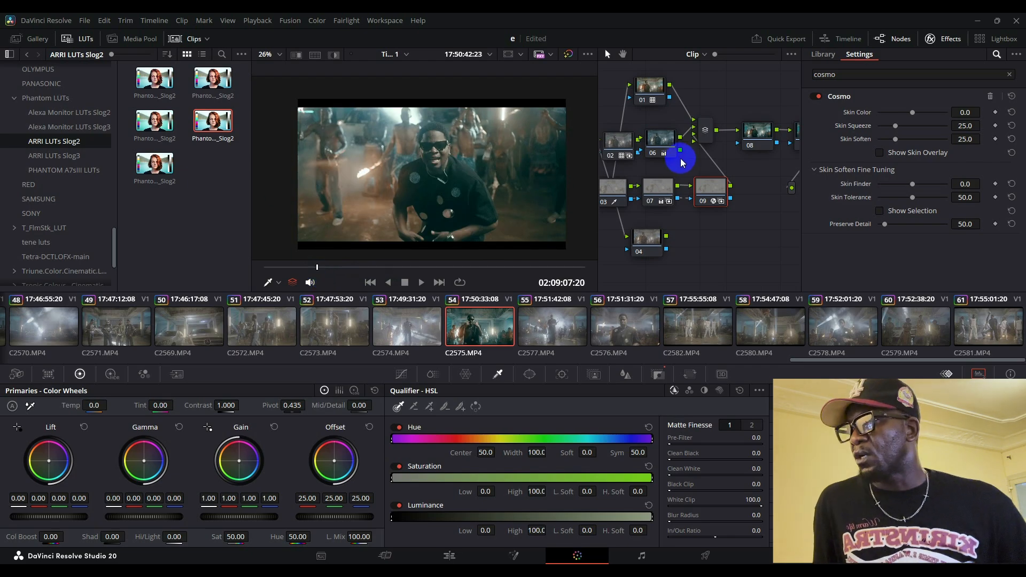
{"action": "left_click", "coordinate": [614, 187]}
{"action": "left_click", "coordinate": [331, 56]}
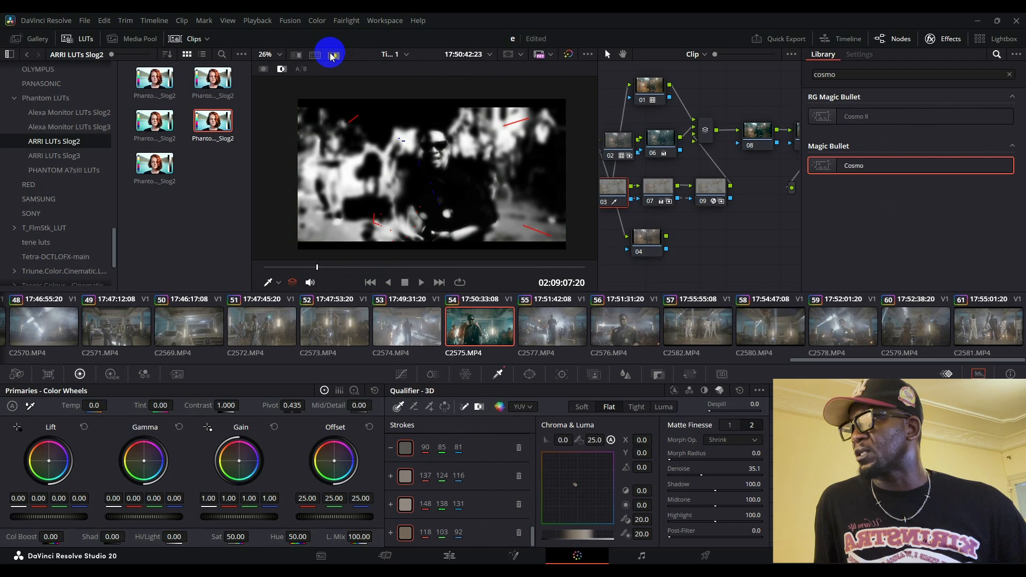
Refine node 03's 3D skin key by subtracting floor areas at both lower corners of the frame and adding the singer's face.
{"action": "left_click", "coordinate": [331, 55]}
{"action": "left_click", "coordinate": [331, 56]}
{"action": "left_click", "coordinate": [331, 55]}
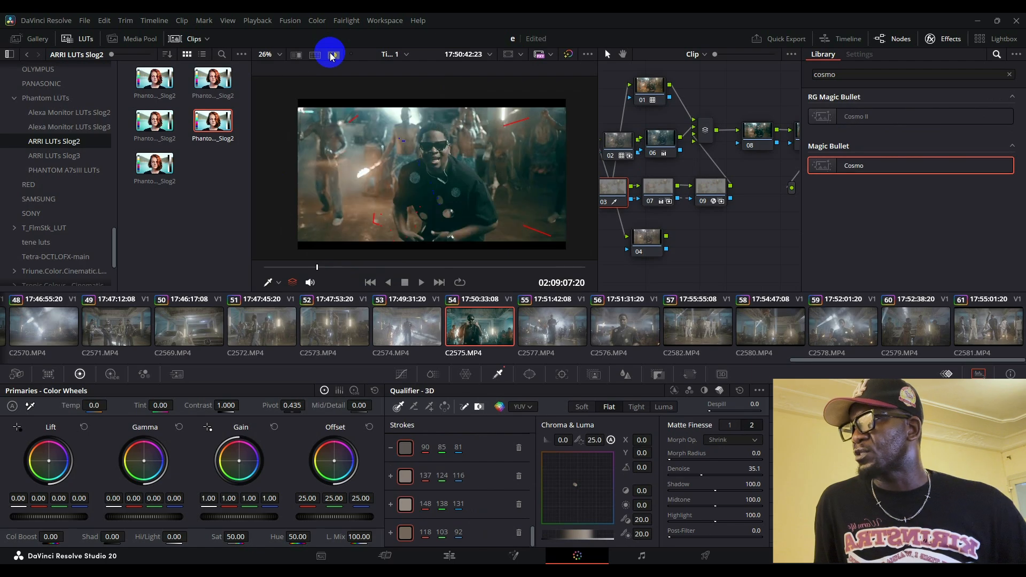
{"action": "left_click", "coordinate": [331, 55]}
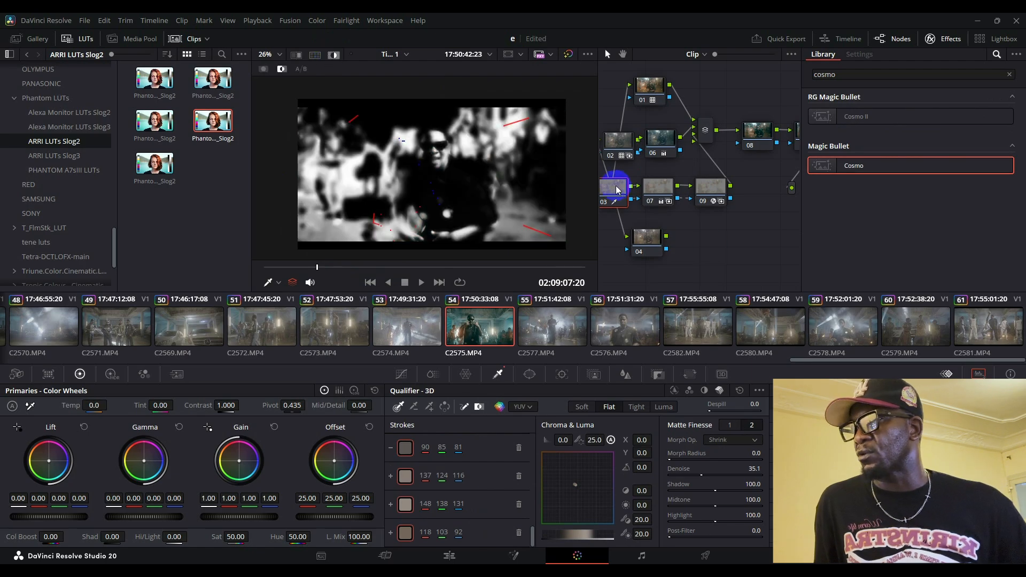
{"action": "left_click", "coordinate": [429, 407]}
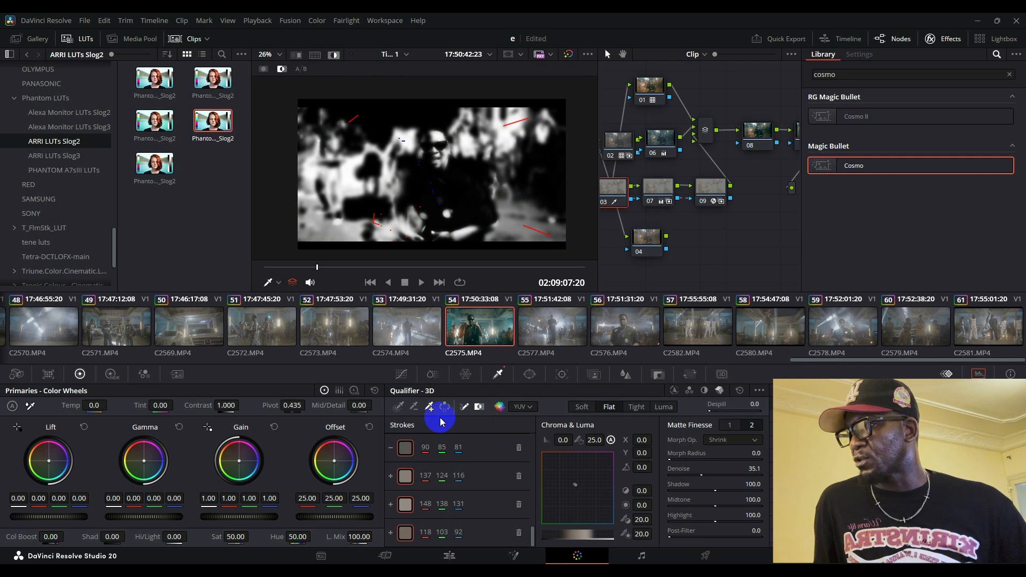
{"action": "left_click", "coordinate": [415, 408]}
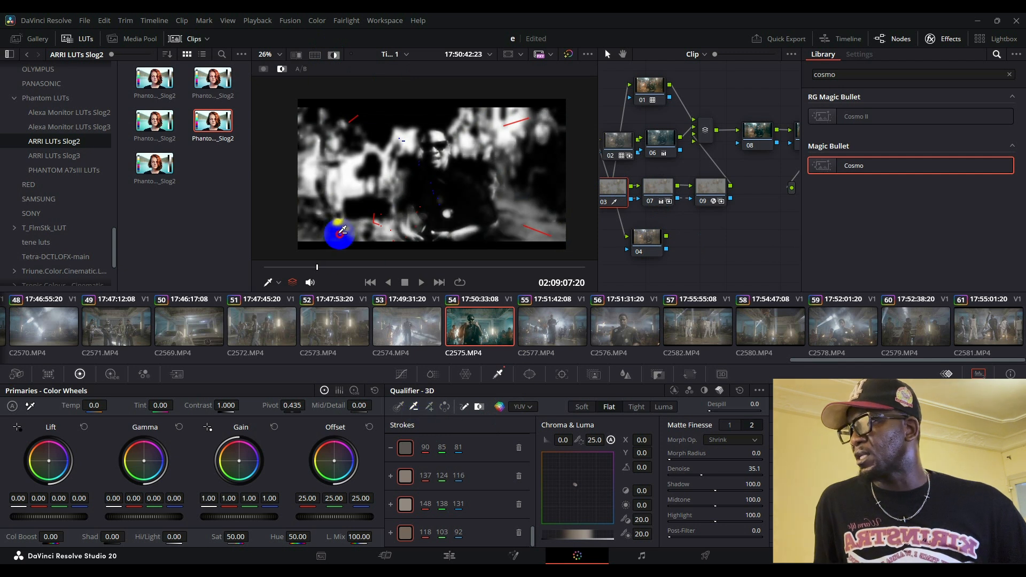
{"action": "mouse_move", "coordinate": [333, 232]}
{"action": "left_mouse_down"}
{"action": "mouse_move", "coordinate": [322, 233]}
{"action": "mouse_move", "coordinate": [372, 228]}
{"action": "left_mouse_up"}
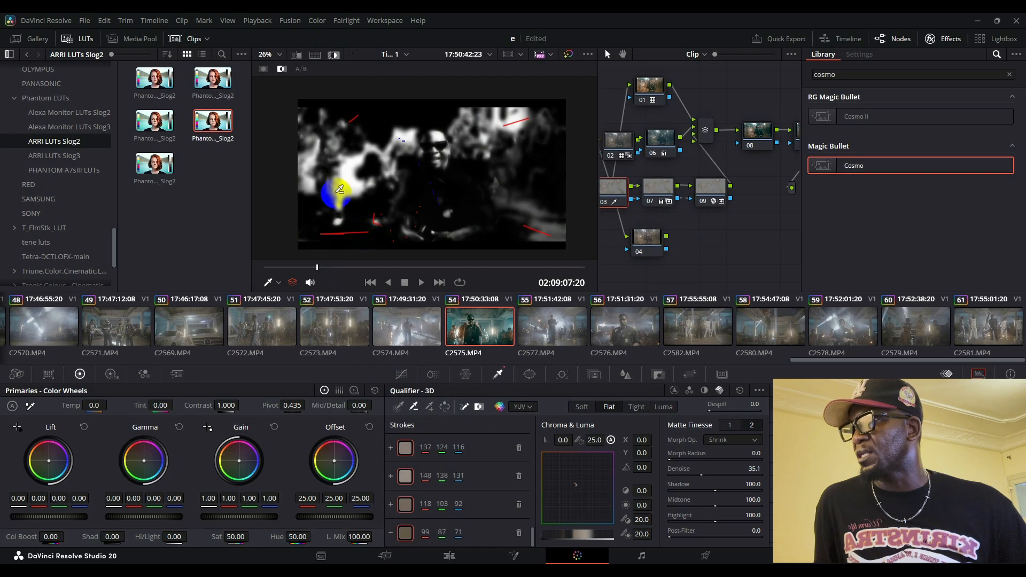
{"action": "left_click_drag", "start_coordinate": [564, 229], "coordinate": [538, 232]}
{"action": "left_click_drag", "start_coordinate": [534, 231], "coordinate": [521, 230]}
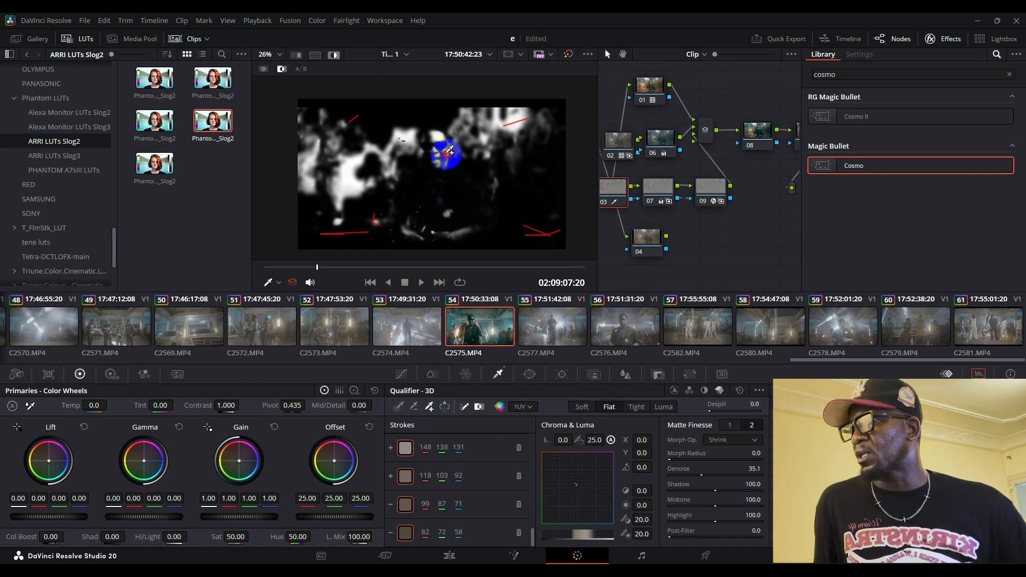
{"action": "left_click_drag", "start_coordinate": [448, 152], "coordinate": [443, 154]}
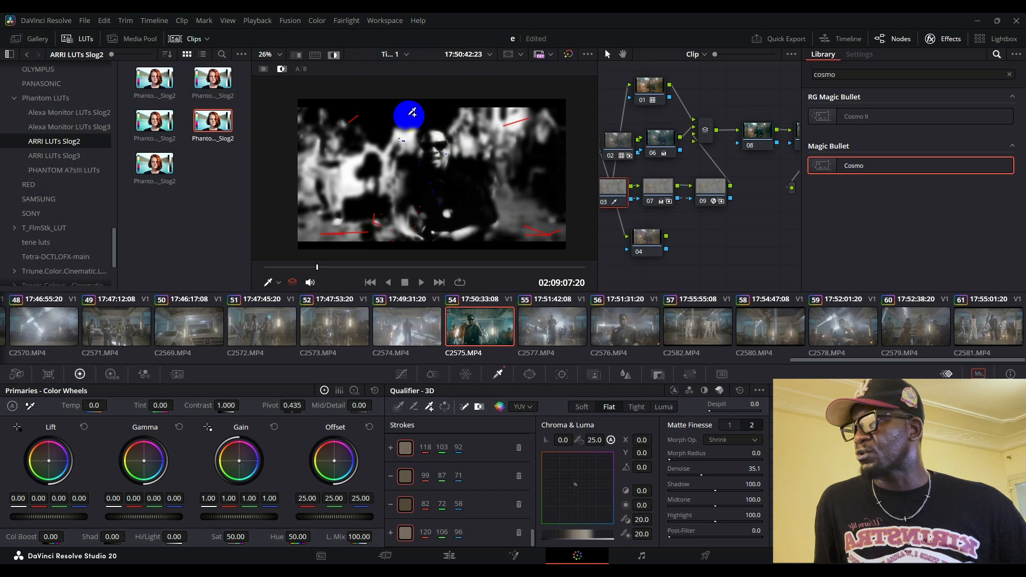
{"action": "left_click", "coordinate": [335, 53]}
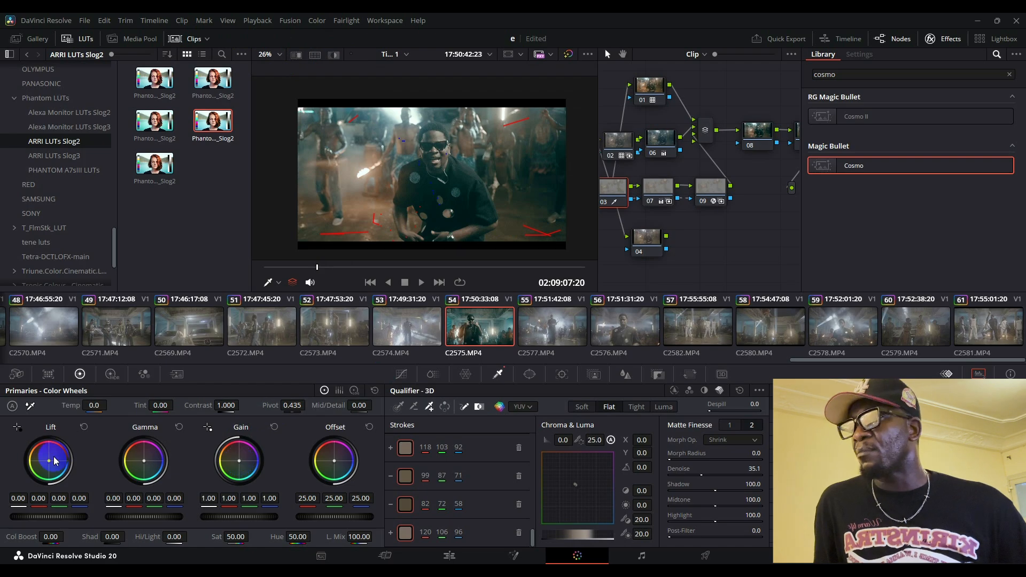
Warm the skin tones in node 07 by lowering the blue gain to 0.98.
{"action": "left_click", "coordinate": [657, 191]}
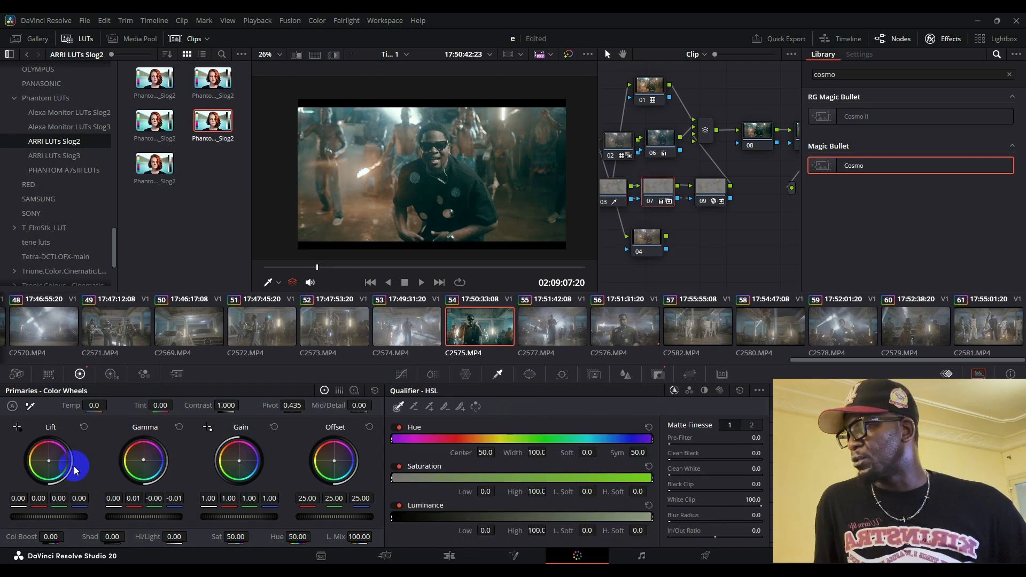
{"action": "mouse_move", "coordinate": [50, 463]}
{"action": "left_mouse_down"}
{"action": "mouse_move", "coordinate": [34, 449]}
{"action": "mouse_move", "coordinate": [42, 456]}
{"action": "left_mouse_up"}
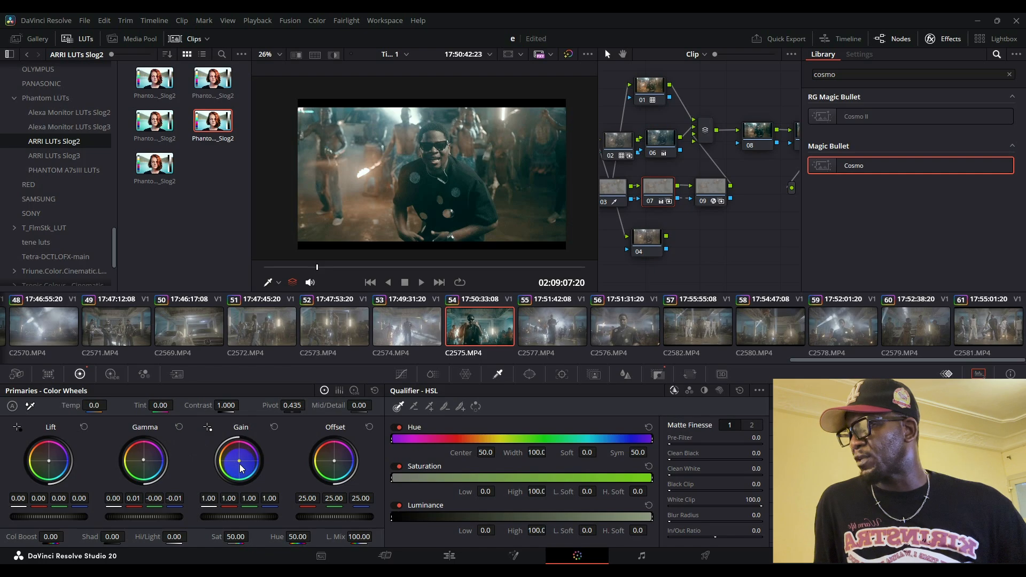
{"action": "left_click_drag", "start_coordinate": [239, 462], "coordinate": [233, 456]}
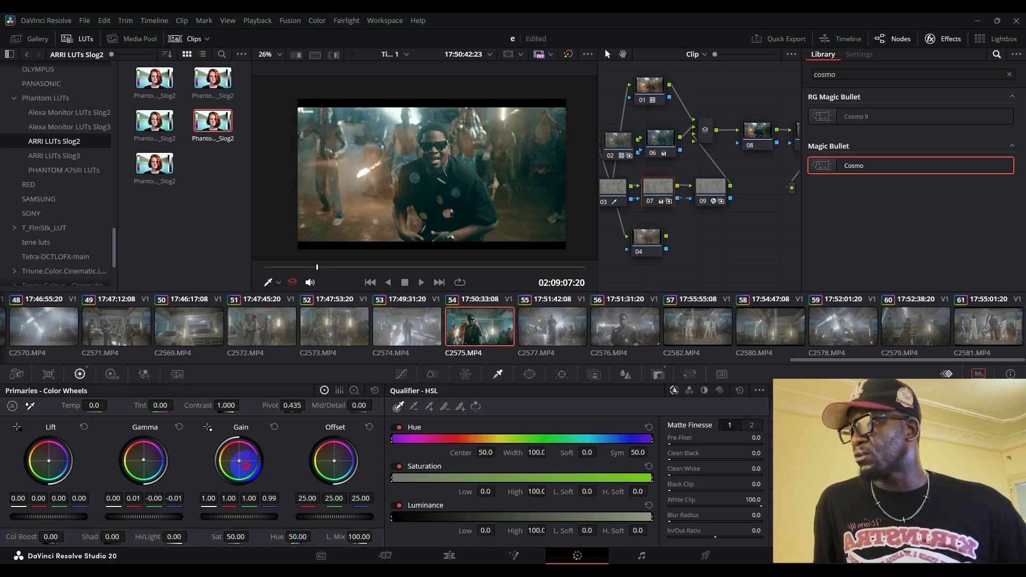
{"action": "left_click_drag", "start_coordinate": [246, 466], "coordinate": [245, 465]}
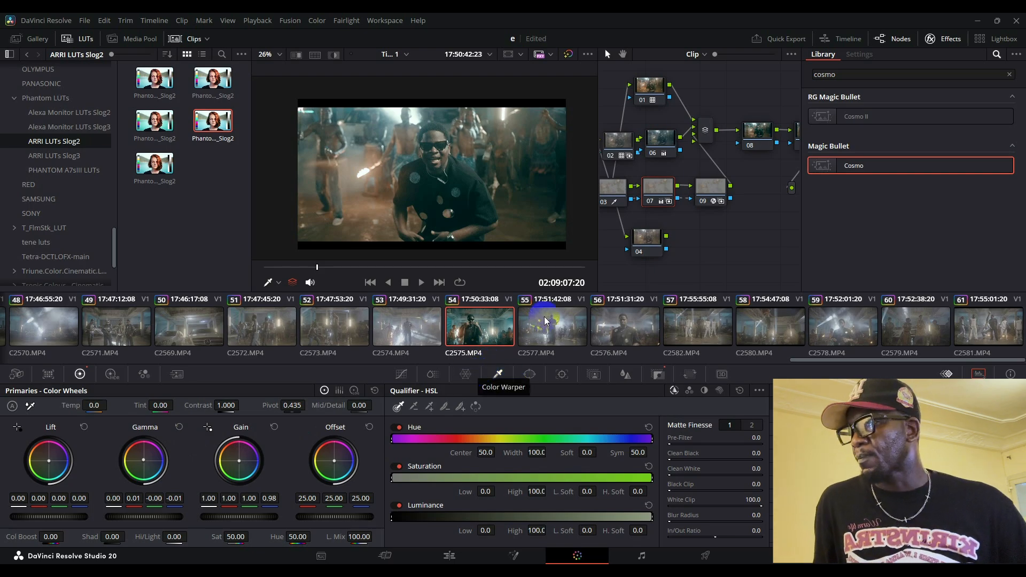
Adjust node 07's Skin vector in ColorSlice to a density of -0.39 and a saturation of 1.05.
{"action": "left_click", "coordinate": [431, 375]}
{"action": "mouse_move", "coordinate": [455, 511]}
{"action": "left_mouse_down"}
{"action": "mouse_move", "coordinate": [451, 501]}
{"action": "mouse_move", "coordinate": [451, 511]}
{"action": "left_mouse_up"}
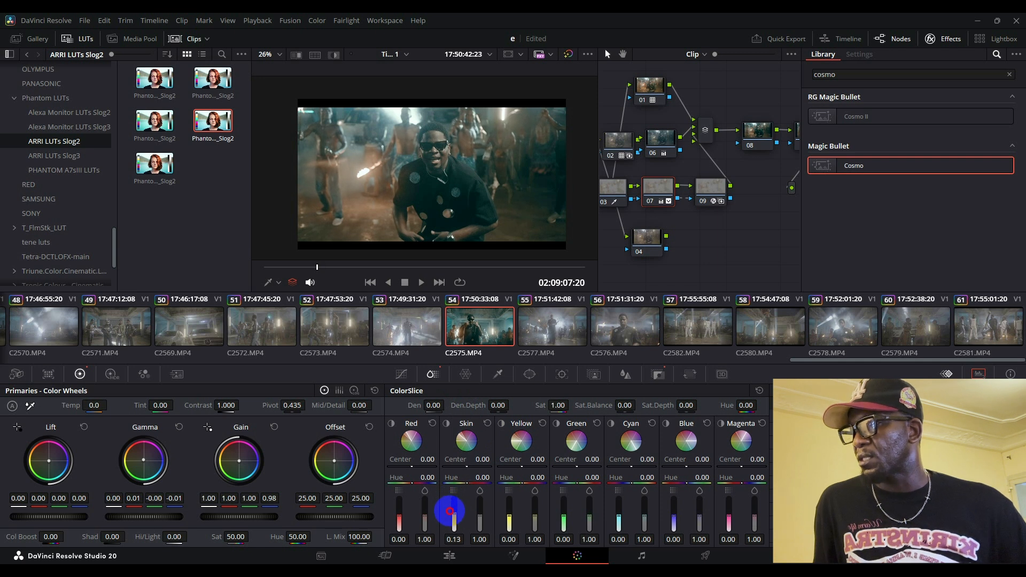
{"action": "left_click_drag", "start_coordinate": [479, 516], "coordinate": [454, 526]}
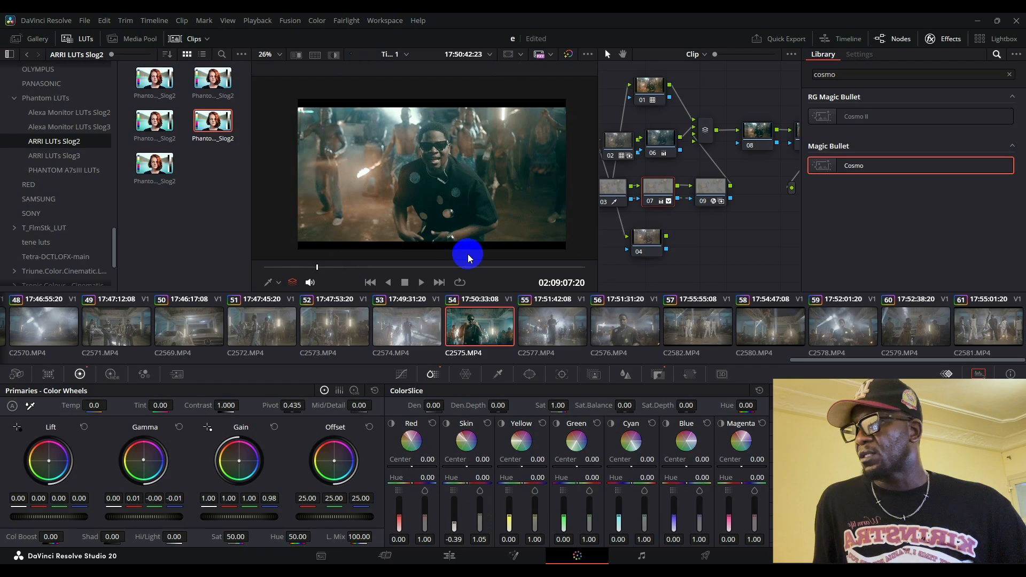
Search the effects library for "contrast" and apply Contrast Pop to node 08 with a Detail Amount of 0.116.
{"action": "left_click", "coordinate": [756, 132]}
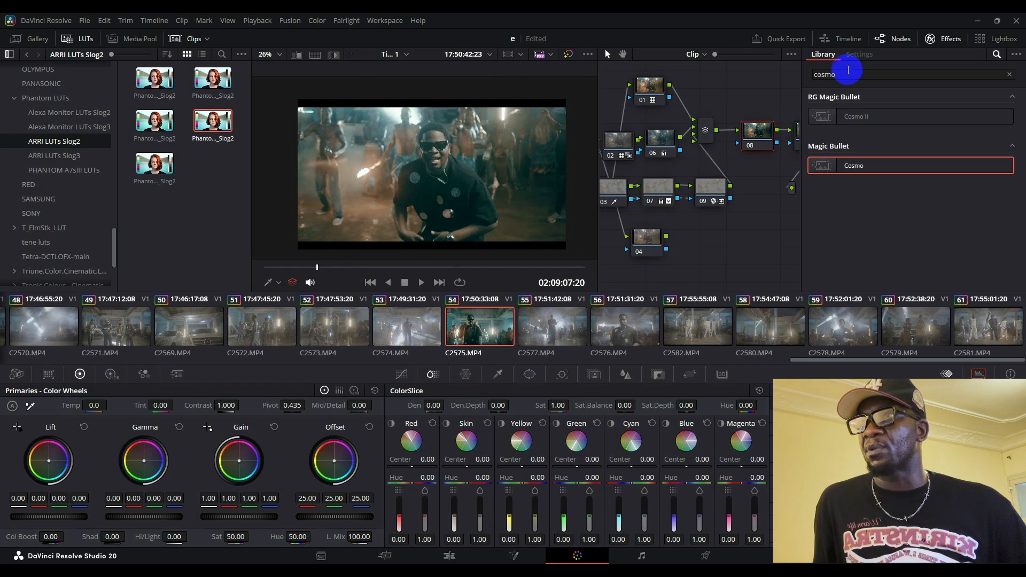
{"action": "left_click", "coordinate": [851, 74]}
{"action": "type", "text": "con"}
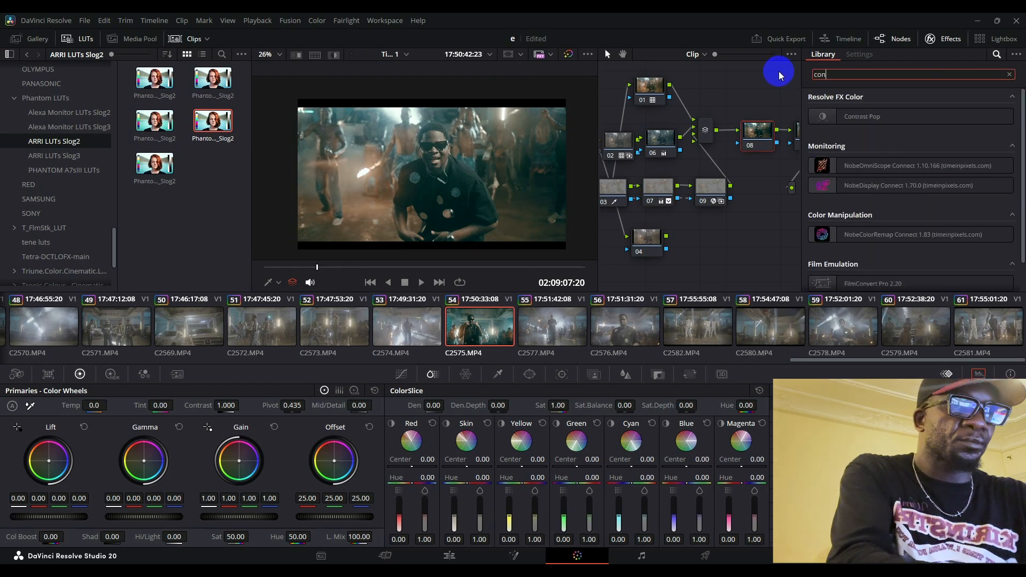
{"action": "type", "text": "trast"}
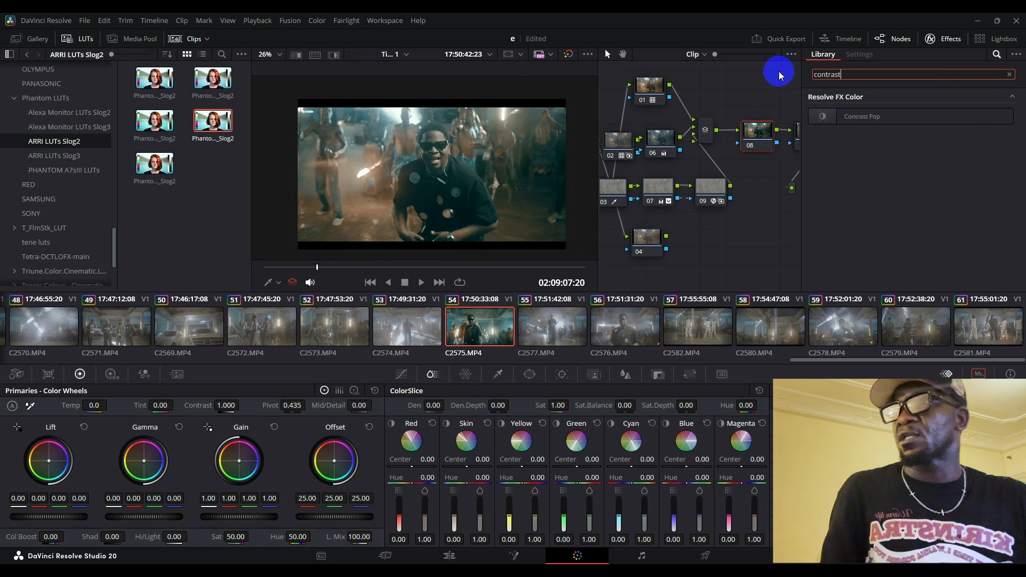
{"action": "left_click_drag", "start_coordinate": [826, 121], "coordinate": [758, 133]}
{"action": "left_click_drag", "start_coordinate": [914, 115], "coordinate": [919, 115]}
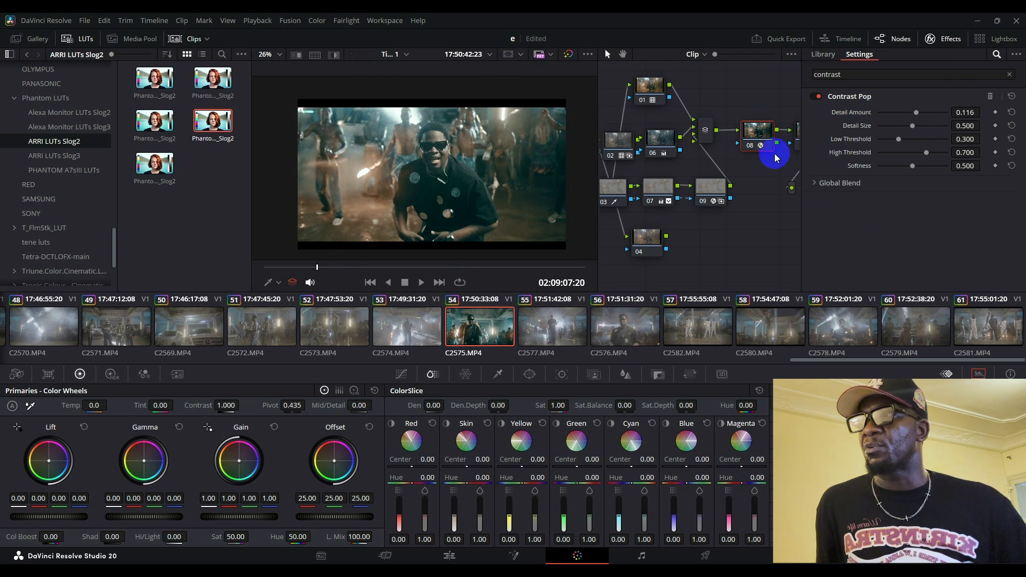
Hide the effects library, connect node 04's output to the layer mixer and shift nodes 09 and 04 to tidy the graph.
{"action": "left_click", "coordinate": [646, 237]}
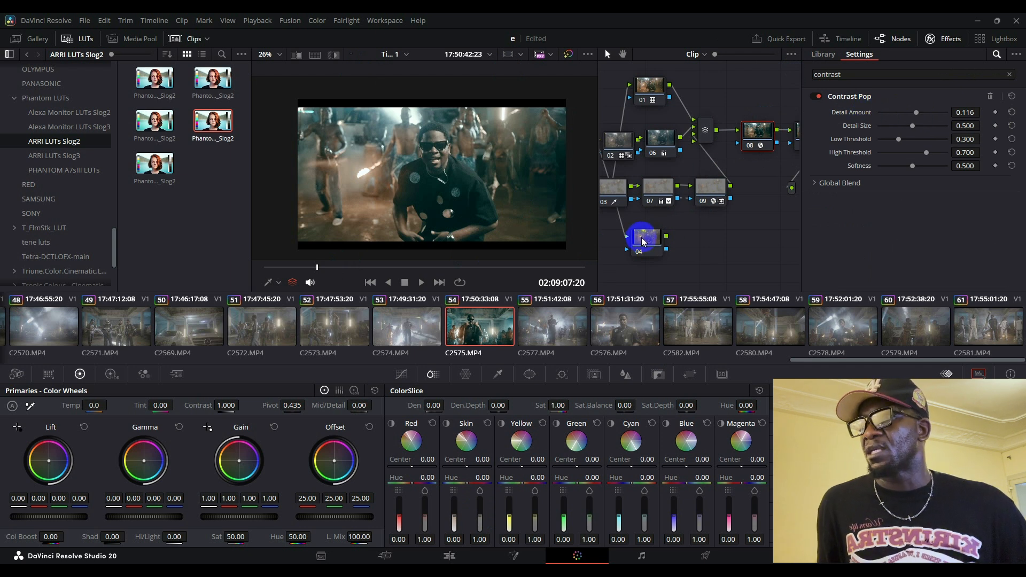
{"action": "left_click", "coordinate": [981, 39]}
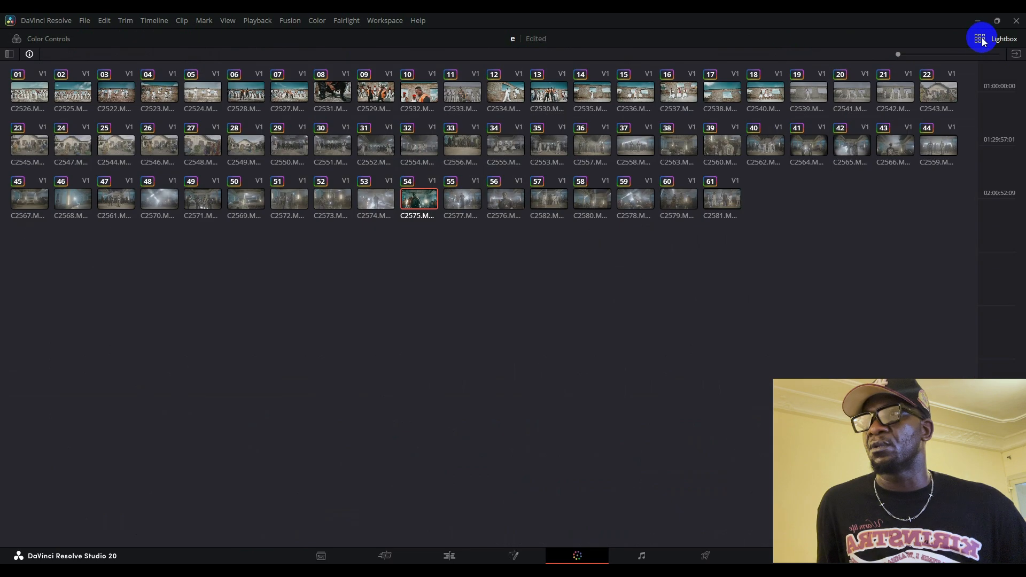
{"action": "left_click", "coordinate": [981, 42]}
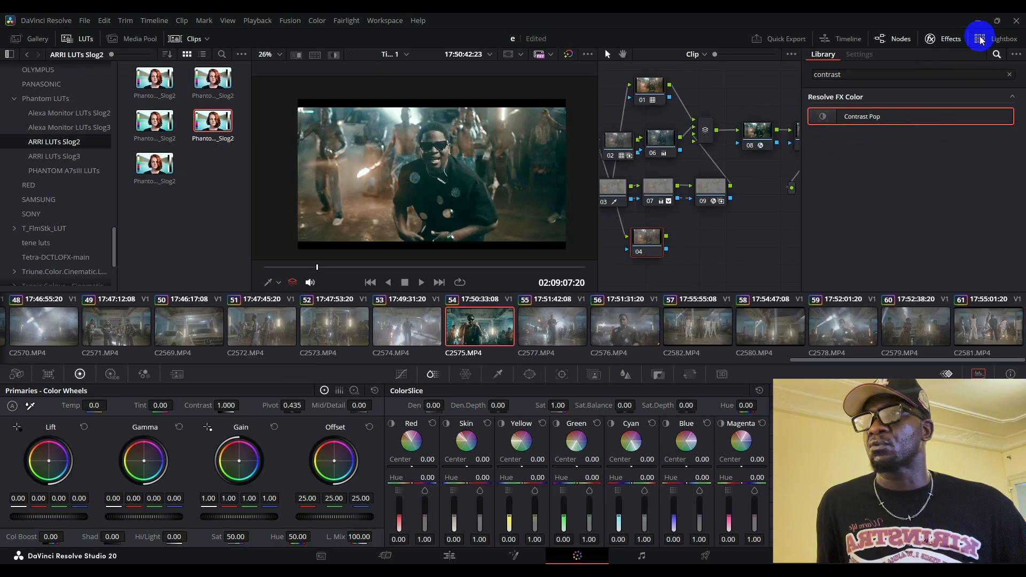
{"action": "left_click", "coordinate": [949, 41]}
{"action": "left_click", "coordinate": [707, 239]}
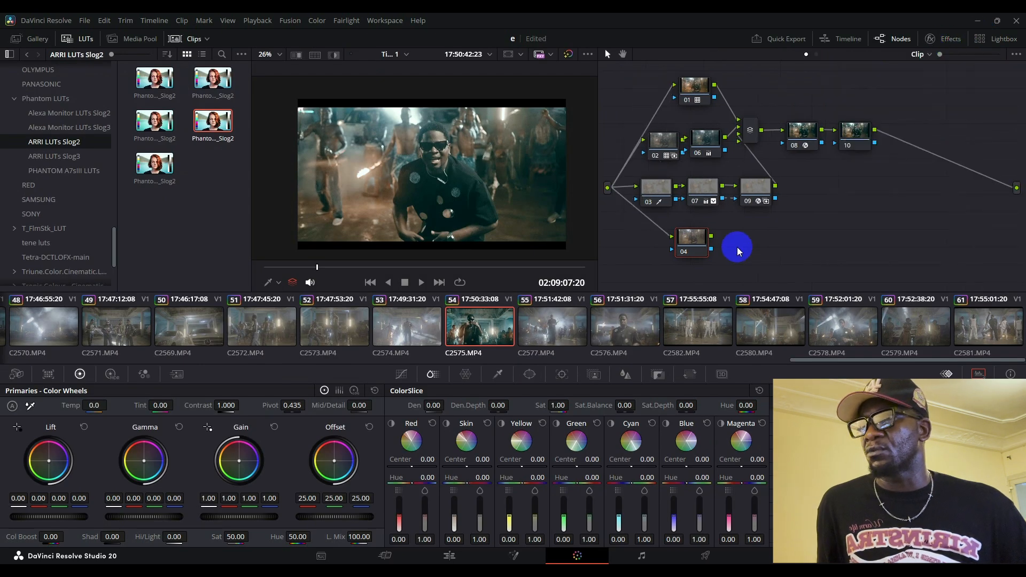
{"action": "left_click_drag", "start_coordinate": [765, 193], "coordinate": [753, 188]}
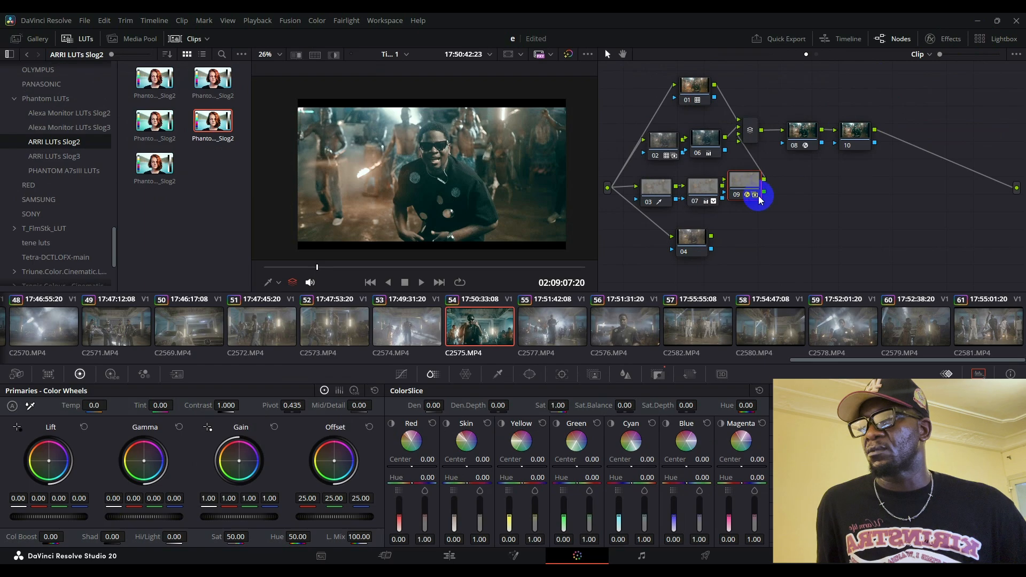
{"action": "left_click_drag", "start_coordinate": [712, 236], "coordinate": [740, 143]}
{"action": "mouse_move", "coordinate": [710, 254]}
{"action": "left_mouse_down"}
{"action": "mouse_move", "coordinate": [764, 264]}
{"action": "mouse_move", "coordinate": [711, 244]}
{"action": "mouse_move", "coordinate": [716, 250]}
{"action": "left_mouse_up"}
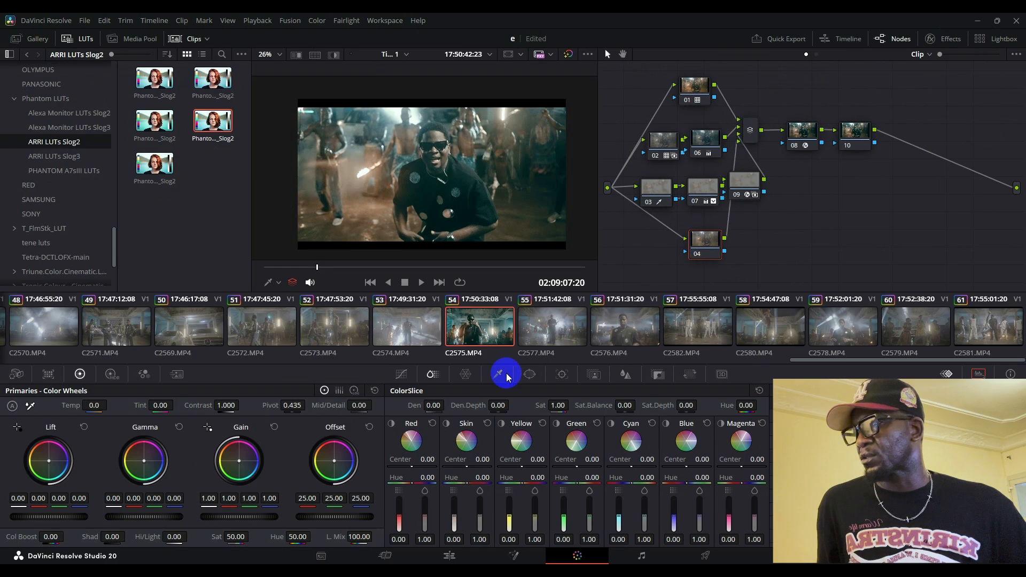
Add contrast to node 04 in the custom curves by moving the black and white points slightly inward along the horizontal axis.
{"action": "left_click", "coordinate": [403, 375]}
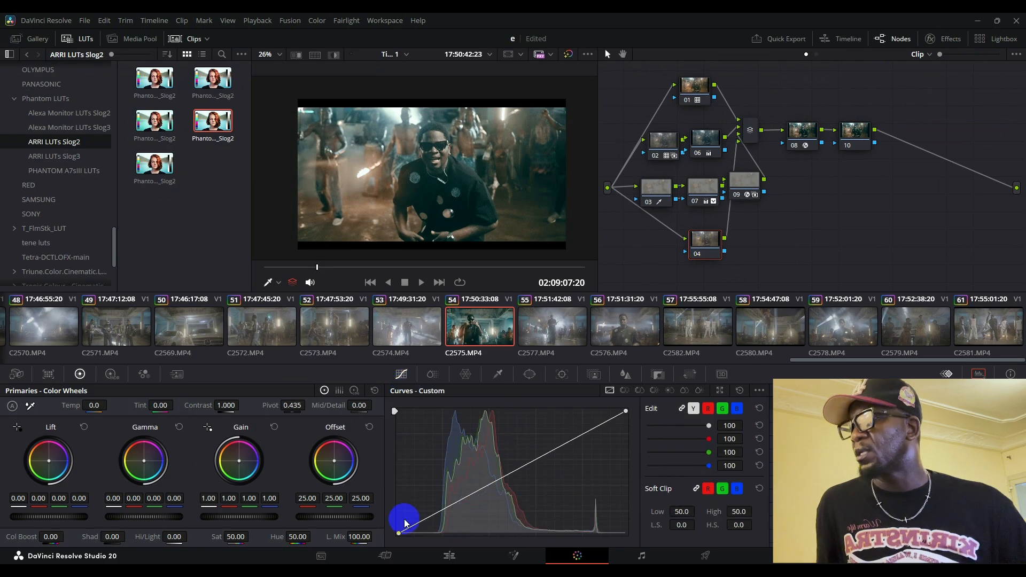
{"action": "left_click_drag", "start_coordinate": [401, 536], "coordinate": [419, 535]}
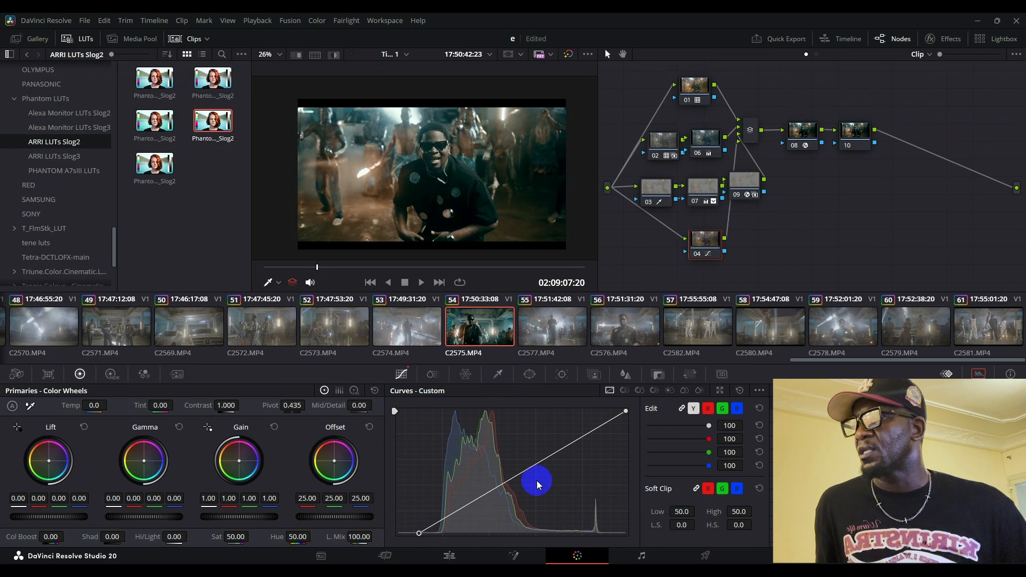
{"action": "left_click", "coordinate": [626, 411]}
{"action": "mouse_move", "coordinate": [626, 411]}
{"action": "left_mouse_down"}
{"action": "mouse_move", "coordinate": [596, 414]}
{"action": "mouse_move", "coordinate": [620, 413]}
{"action": "left_mouse_up"}
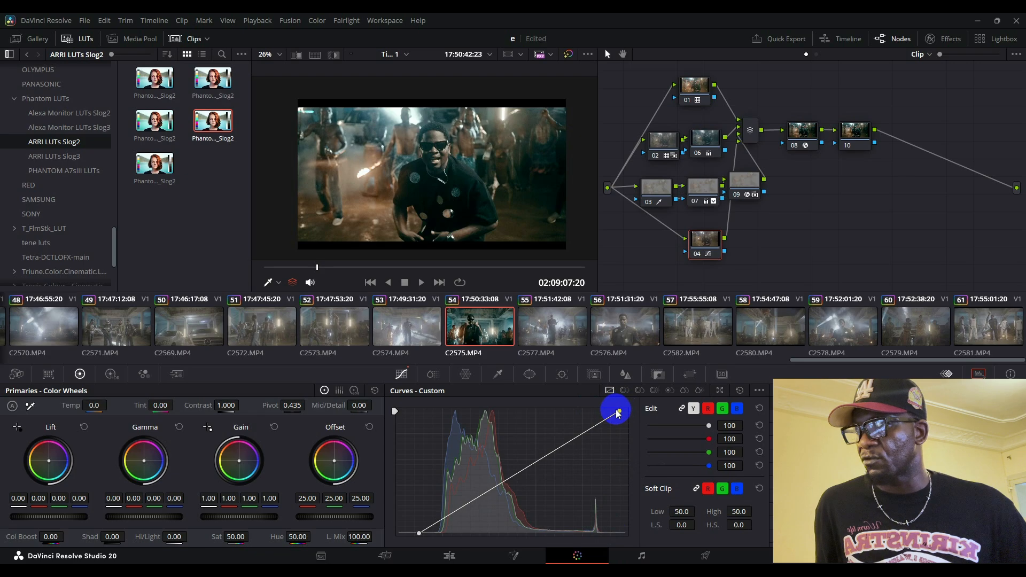
{"action": "mouse_move", "coordinate": [623, 413]}
{"action": "left_mouse_down"}
{"action": "mouse_move", "coordinate": [610, 414]}
{"action": "mouse_move", "coordinate": [619, 409]}
{"action": "left_mouse_up"}
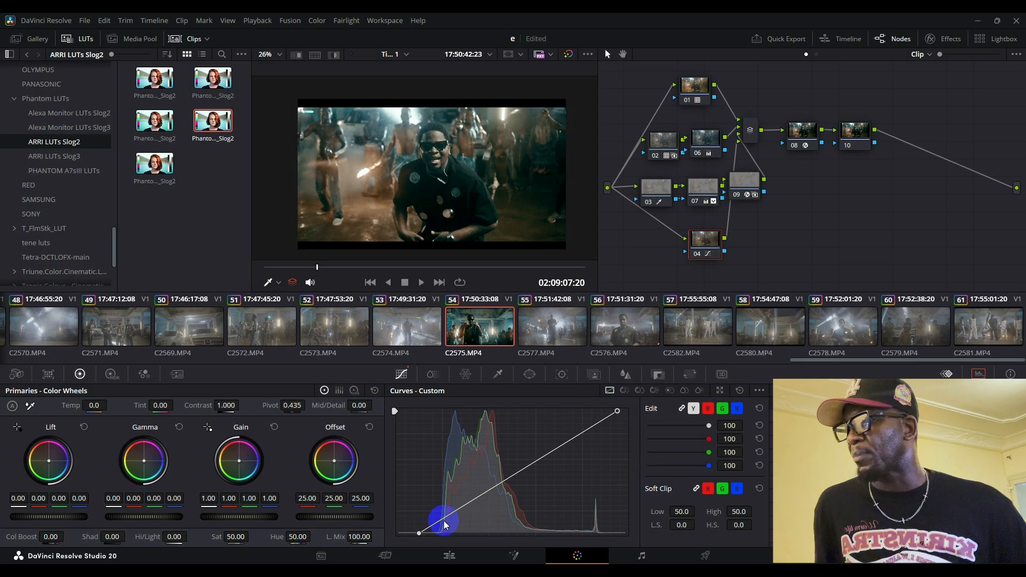
{"action": "left_click_drag", "start_coordinate": [420, 533], "coordinate": [416, 533]}
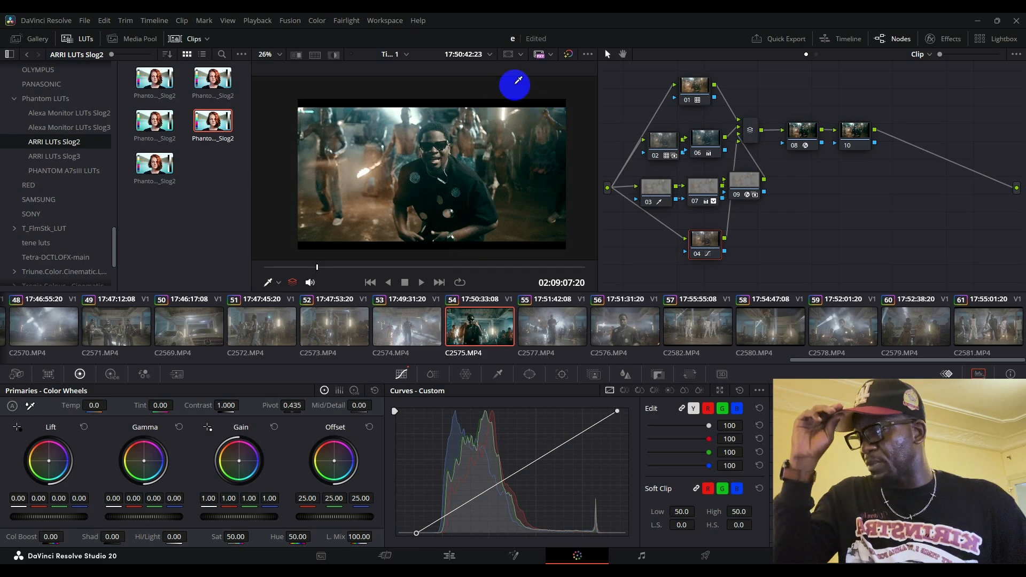
Move the playhead back to the clip's frame at 02:09:03:10, bring up the Color Warper and select node 10.
{"action": "left_click_drag", "start_coordinate": [319, 265], "coordinate": [294, 264]}
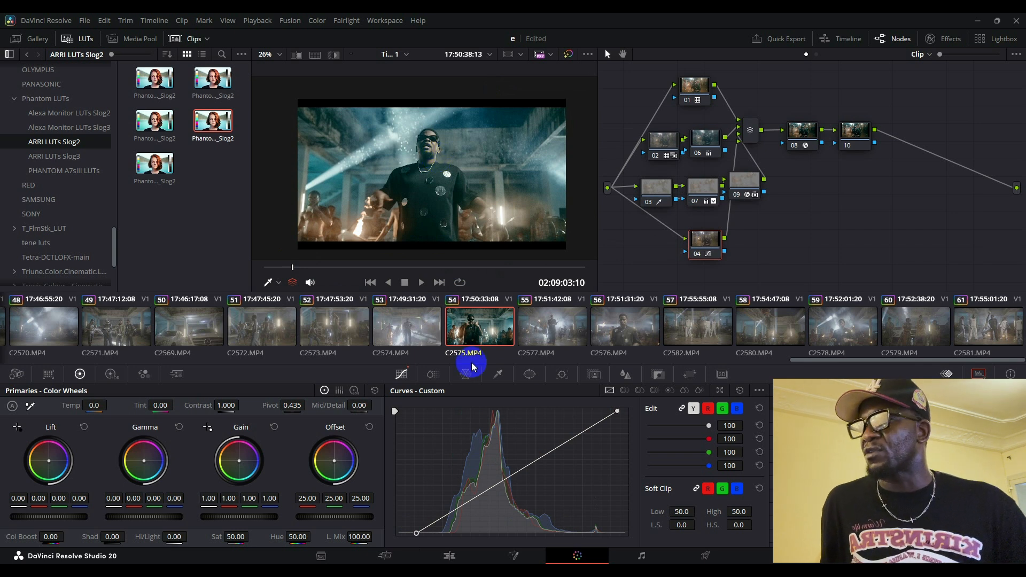
{"action": "left_click", "coordinate": [498, 373]}
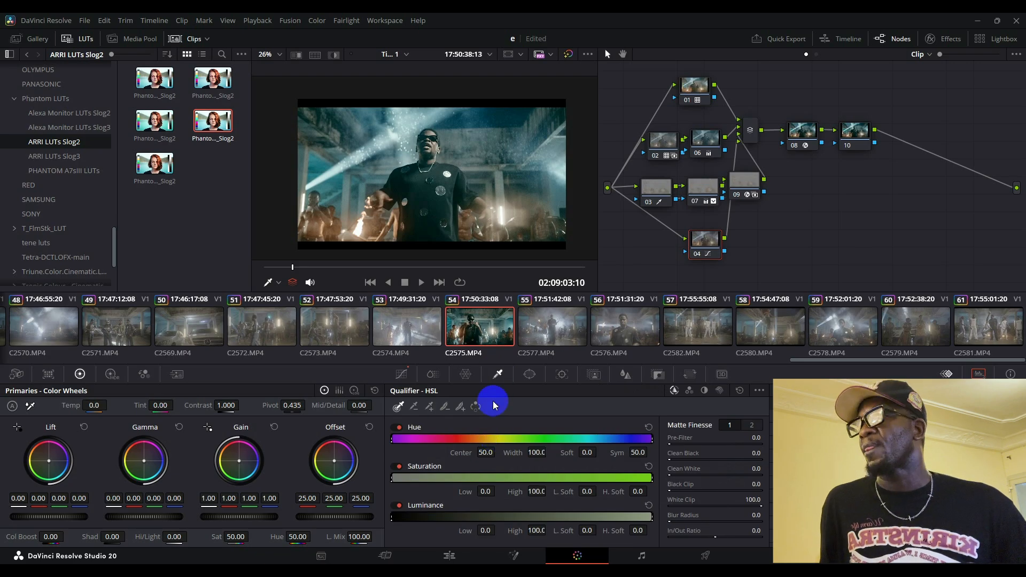
{"action": "left_click", "coordinate": [470, 376]}
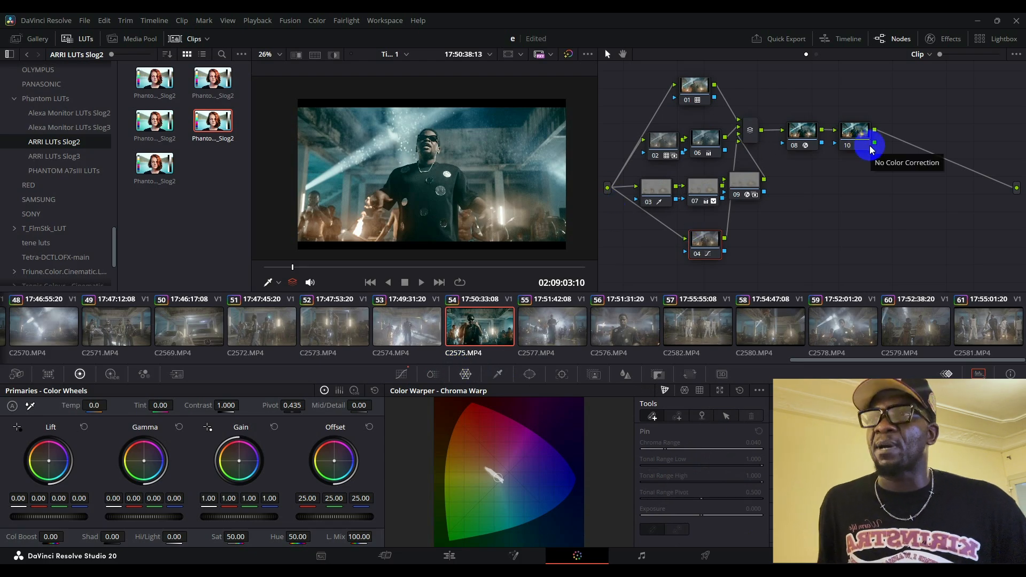
{"action": "left_click", "coordinate": [855, 138]}
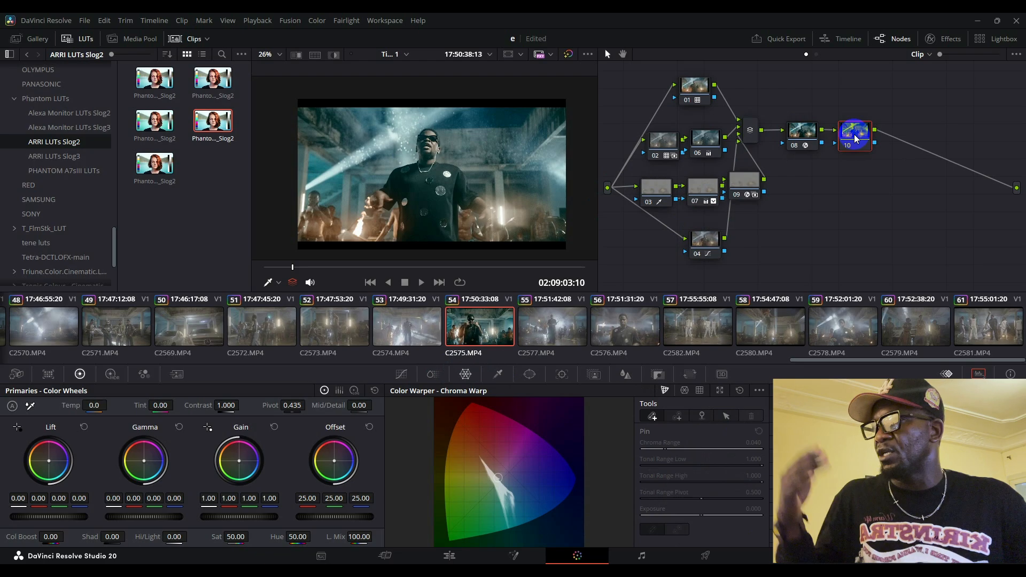
{"action": "left_click", "coordinate": [461, 201]}
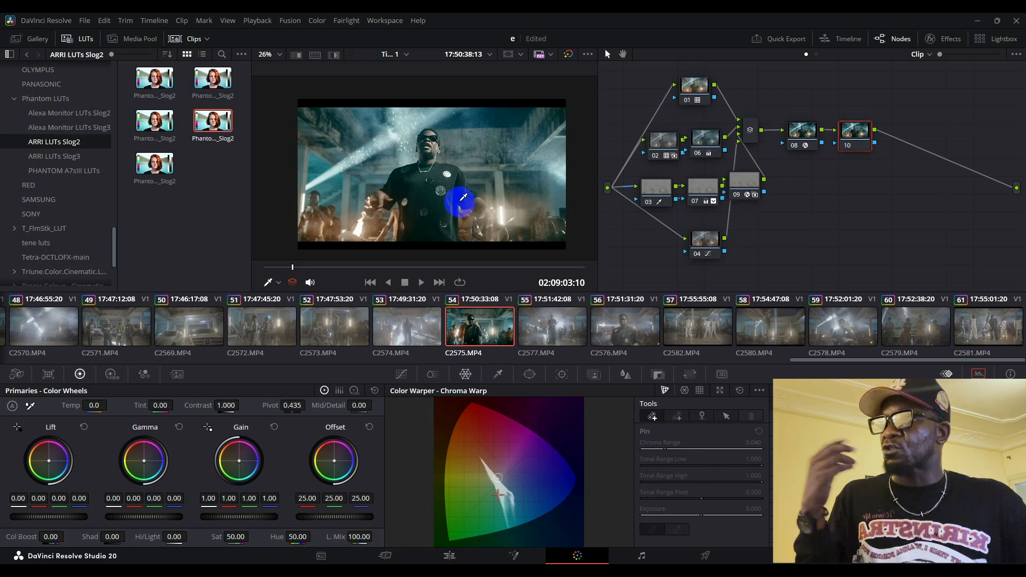
{"action": "left_click", "coordinate": [443, 182]}
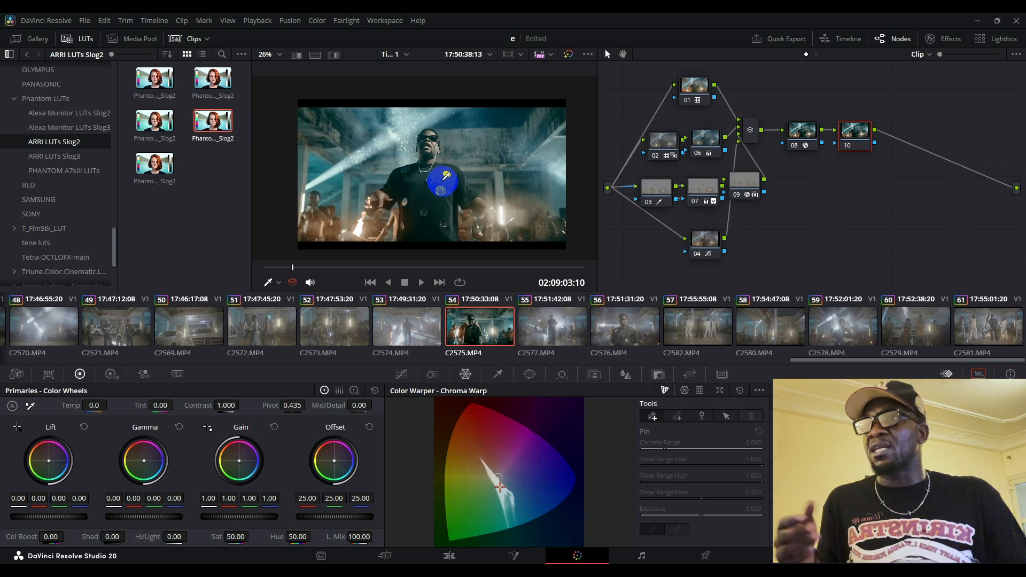
Search the effects library for "glow", place node 10 beneath node 08 and apply the Resolve FX Glow to node 10.
{"action": "left_click", "coordinate": [951, 39]}
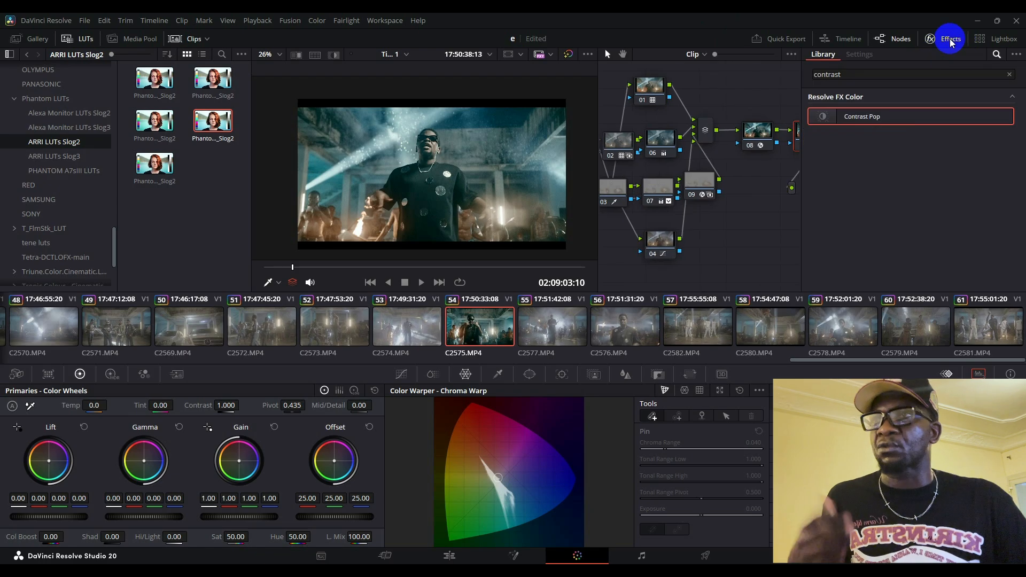
{"action": "double_click", "coordinate": [852, 74]}
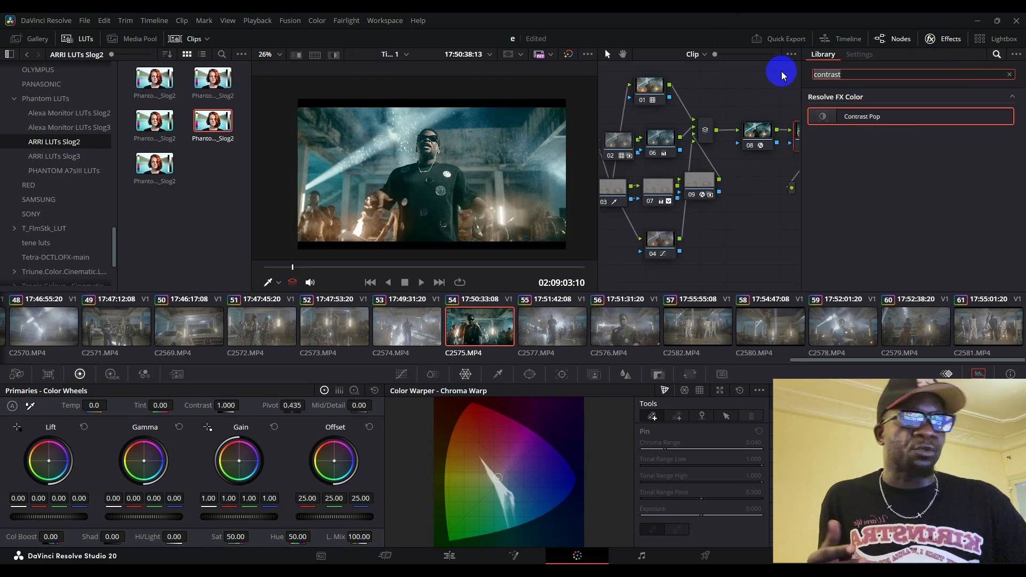
{"action": "type", "text": "glow"}
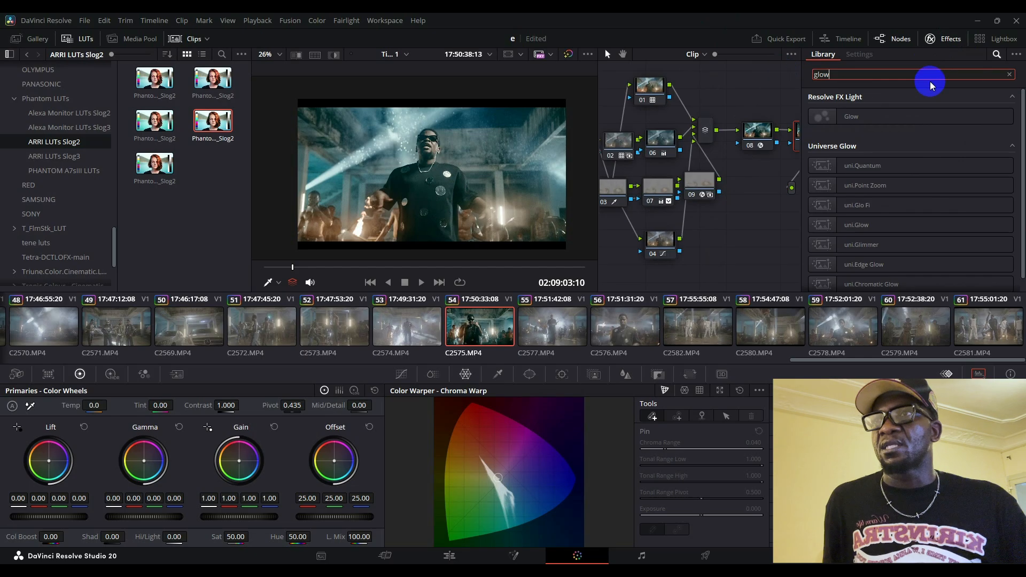
{"action": "left_click", "coordinate": [950, 39]}
{"action": "left_click_drag", "start_coordinate": [850, 137], "coordinate": [802, 199]}
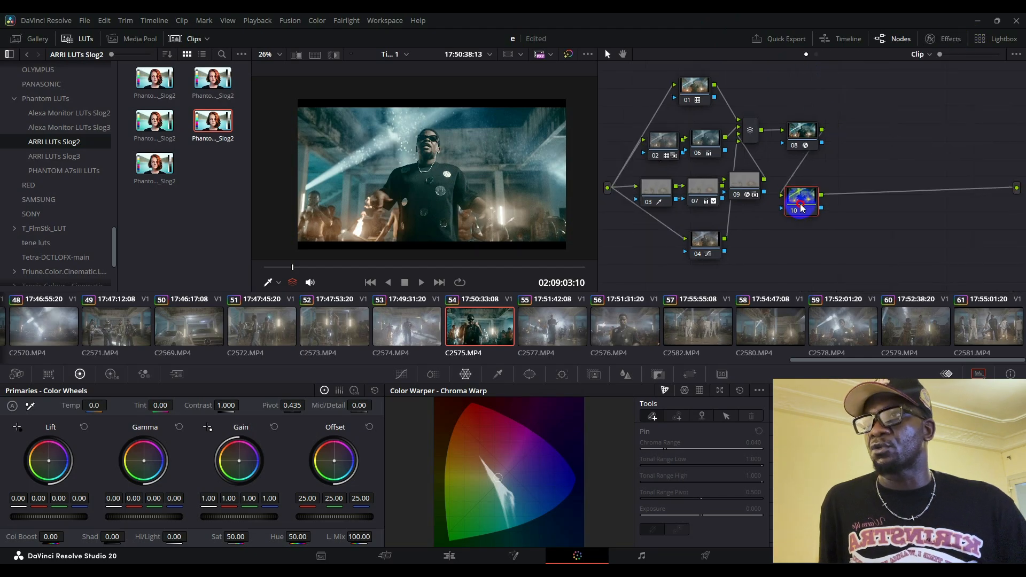
{"action": "left_click", "coordinate": [950, 38]}
{"action": "left_click_drag", "start_coordinate": [839, 114], "coordinate": [766, 185]}
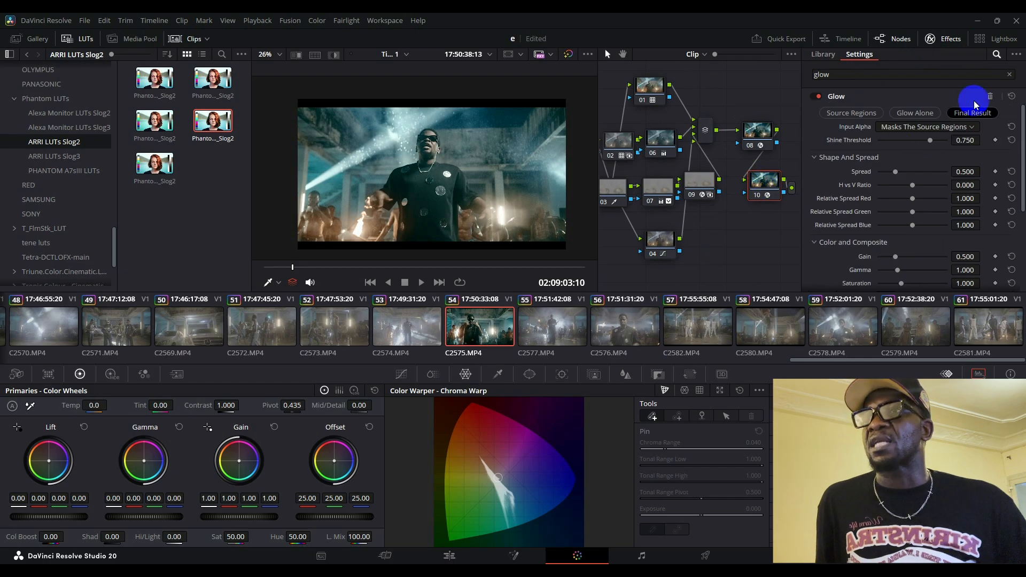
Set the Composite Type in the Glow effect's advanced controls to Softlight.
{"action": "scroll", "coordinate": [927, 206], "scroll_direction": "down", "scroll_amount": 5}
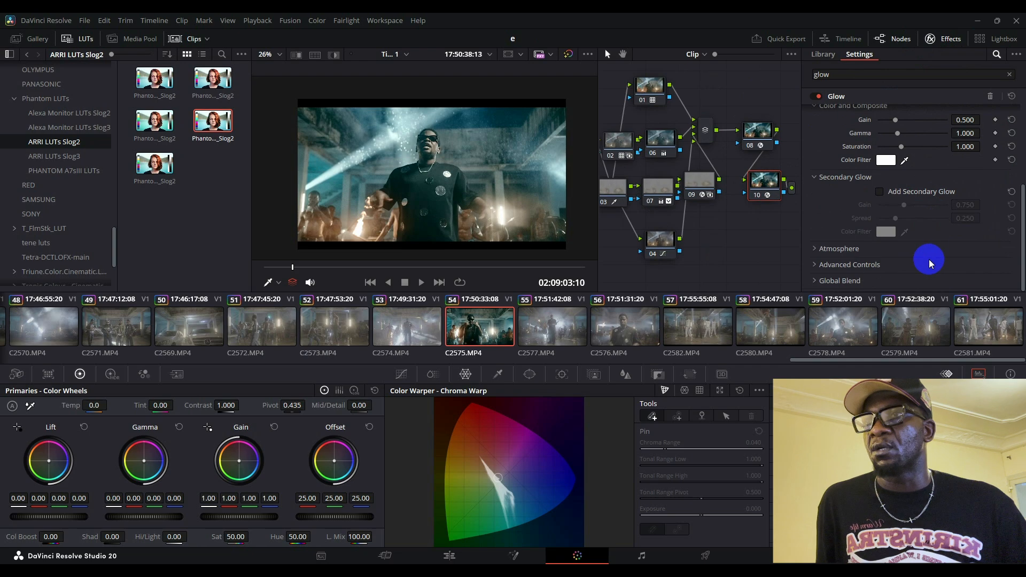
{"action": "left_click", "coordinate": [823, 266]}
{"action": "scroll", "coordinate": [928, 262], "scroll_direction": "down", "scroll_amount": 2}
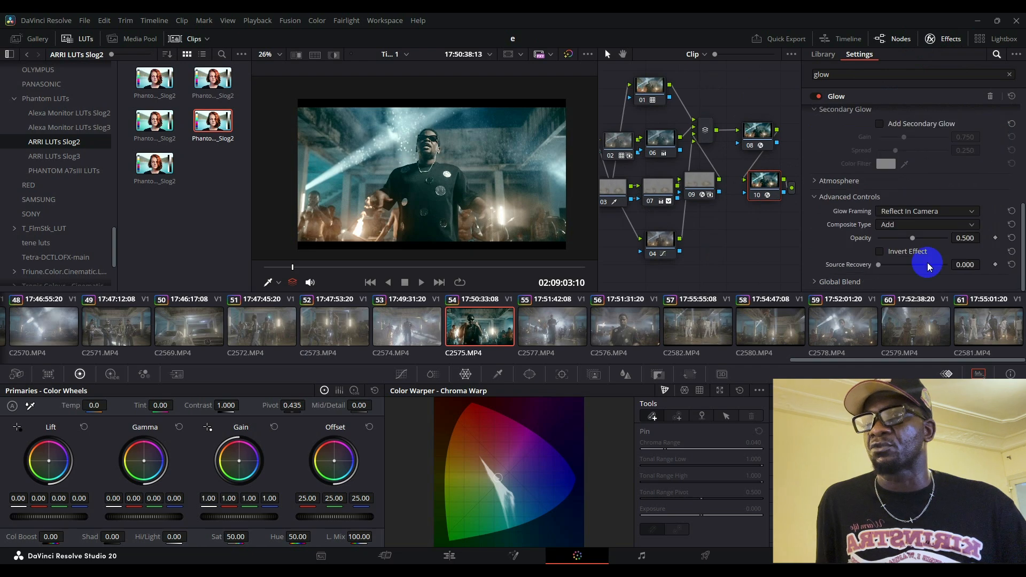
{"action": "left_click", "coordinate": [933, 225]}
{"action": "left_click", "coordinate": [923, 333]}
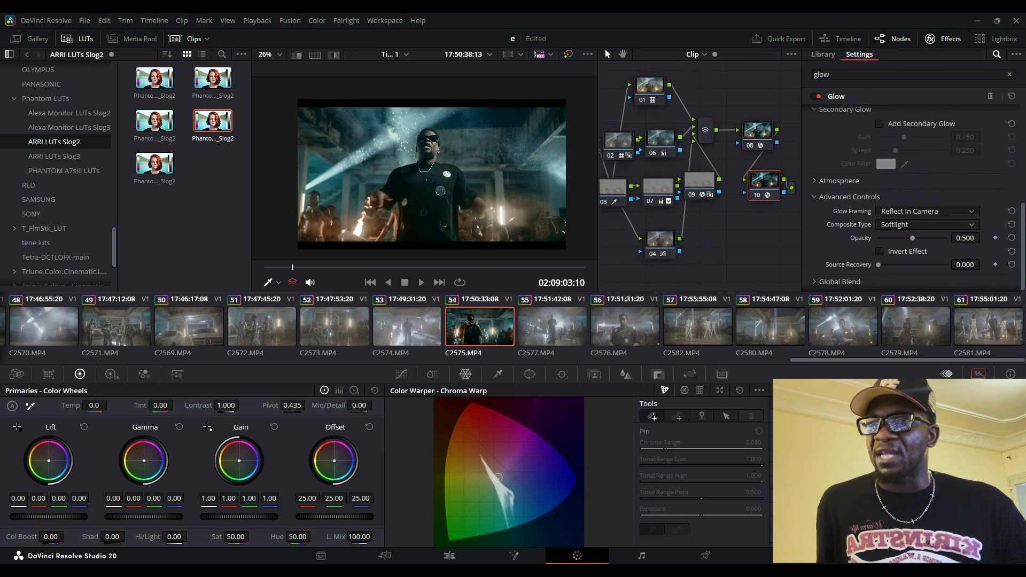
{"action": "left_click", "coordinate": [1012, 225]}
{"action": "left_click_drag", "start_coordinate": [1022, 225], "coordinate": [1020, 160]}
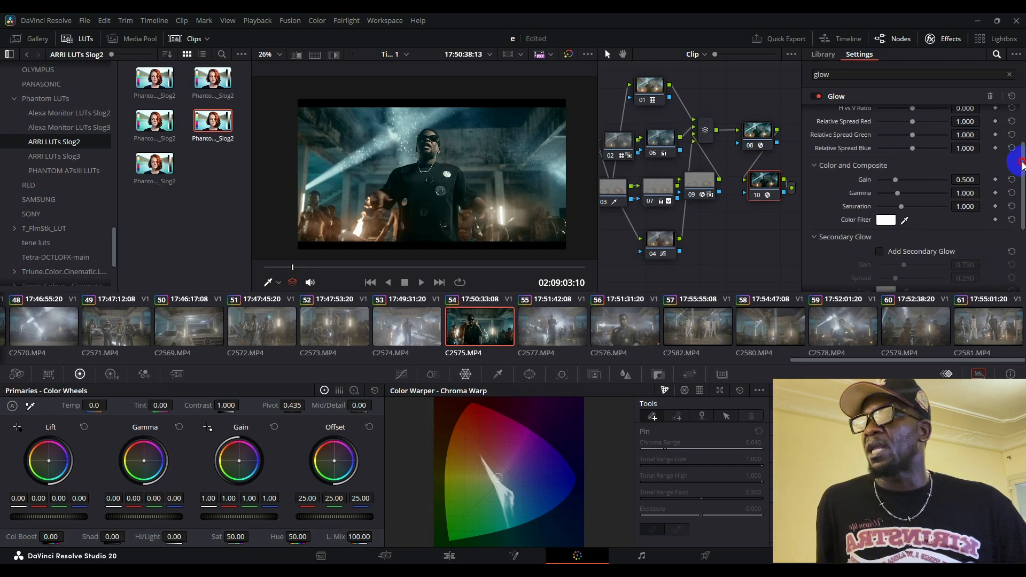
{"action": "left_click", "coordinate": [885, 220]}
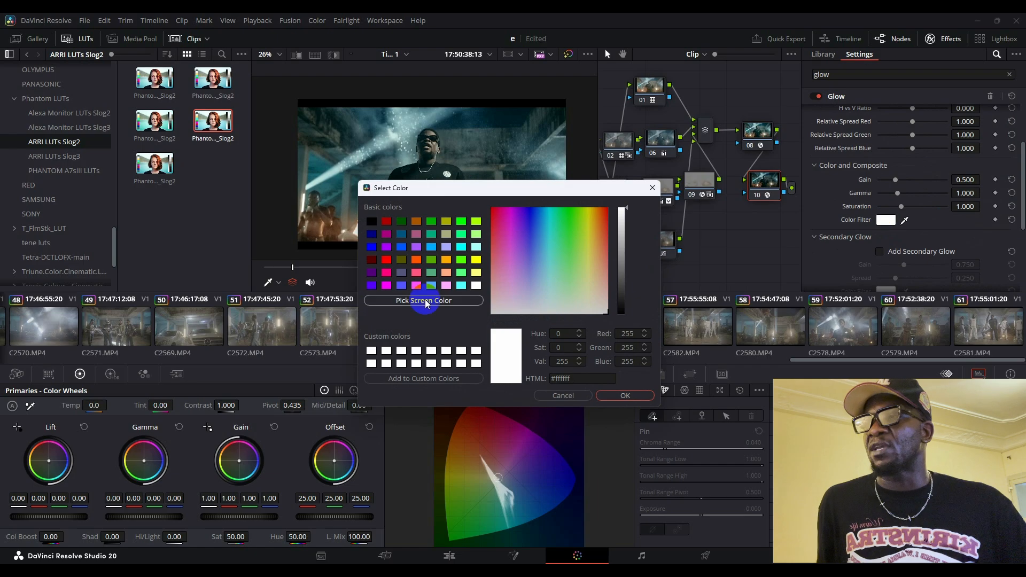
{"action": "left_click_drag", "start_coordinate": [454, 188], "coordinate": [712, 241]}
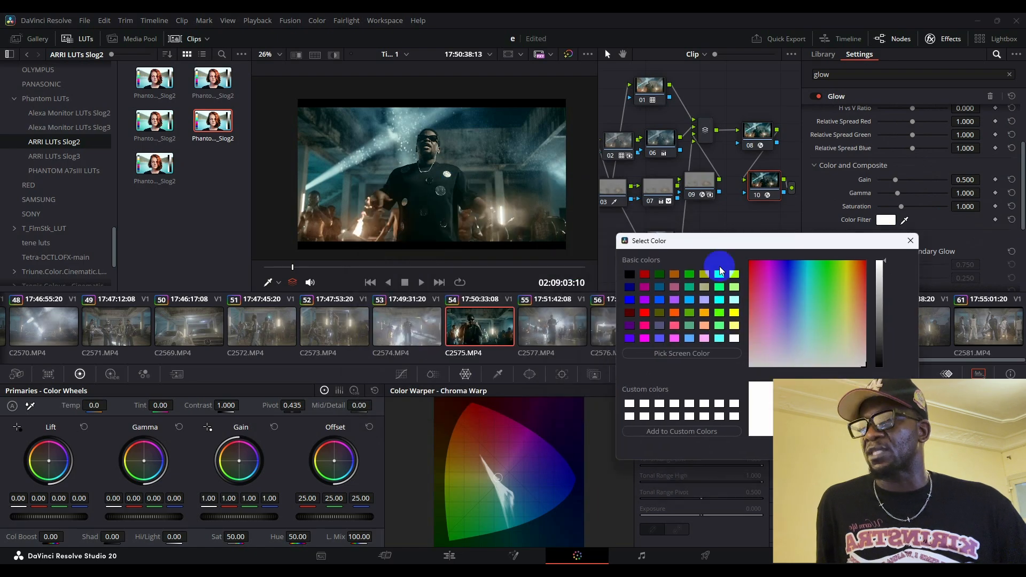
{"action": "left_click", "coordinate": [704, 326]}
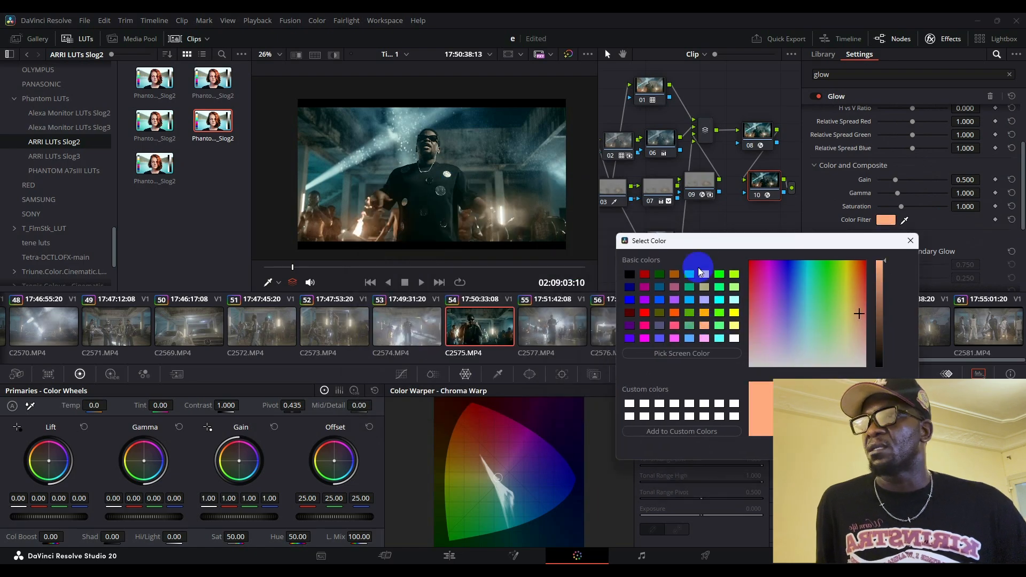
{"action": "left_click", "coordinate": [702, 312]}
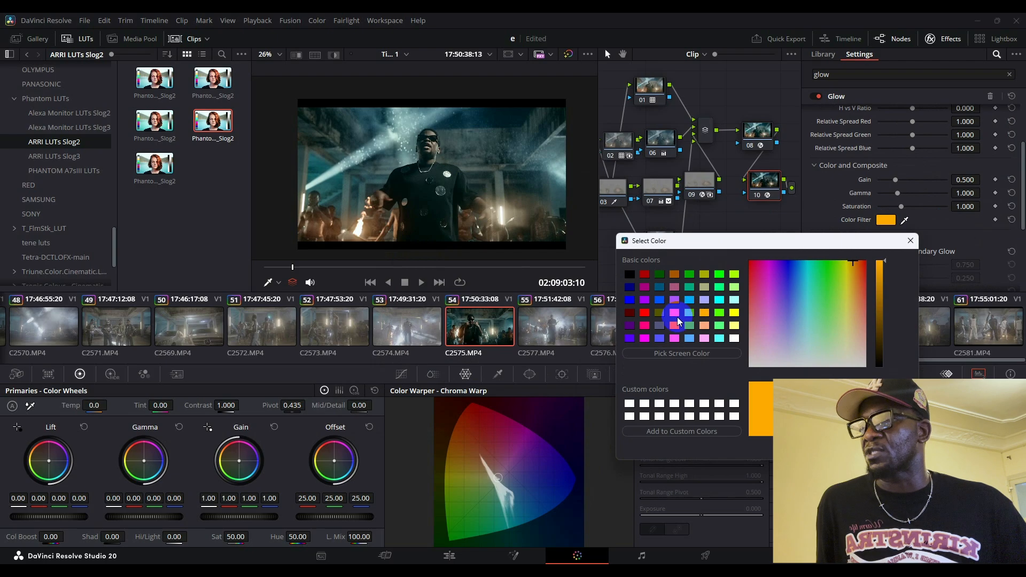
{"action": "left_click", "coordinate": [676, 314]}
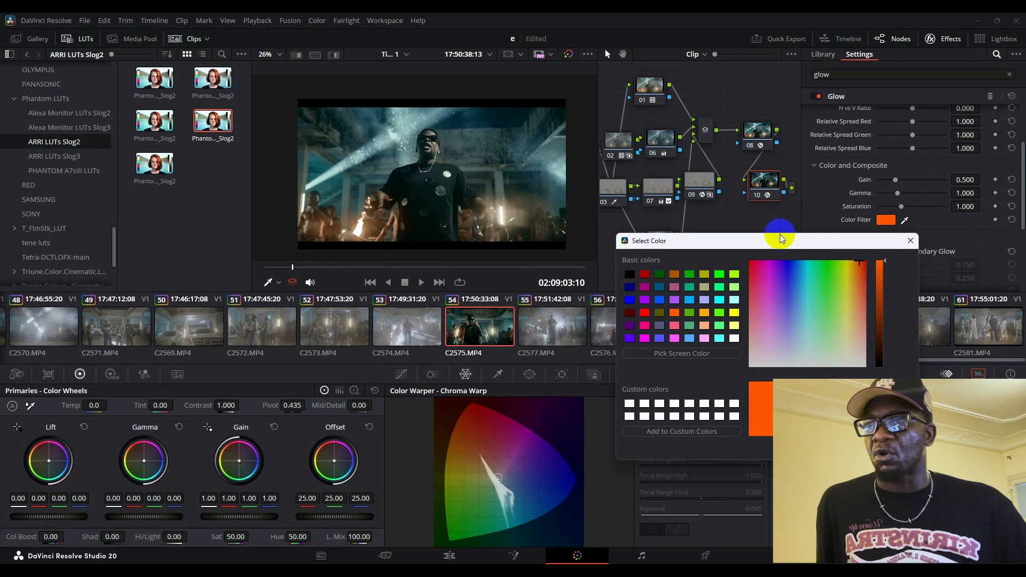
{"action": "left_click", "coordinate": [911, 240]}
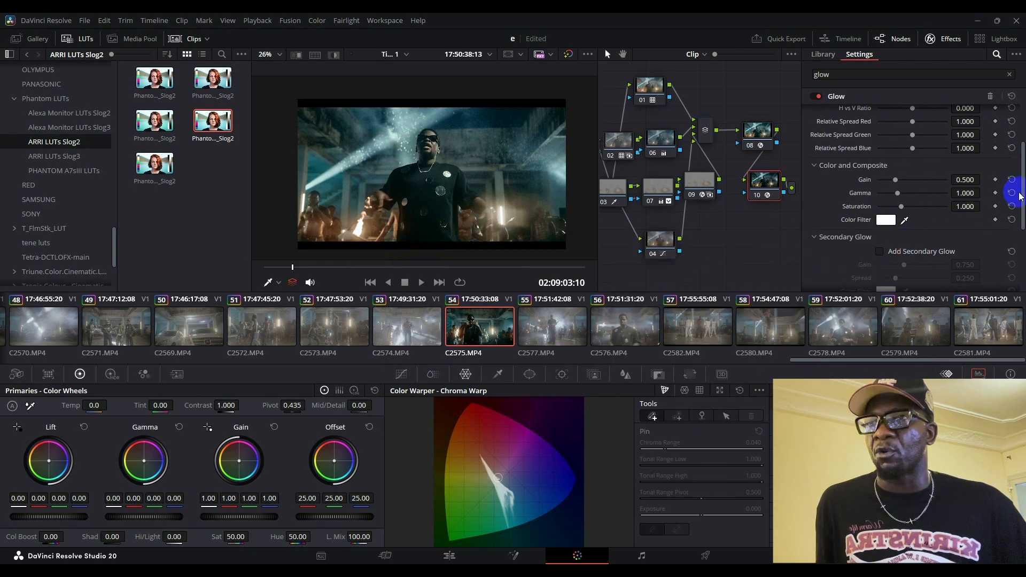
Set the Glow's Shine Threshold to 0.620 and its Spread to 0.791.
{"action": "scroll", "coordinate": [994, 160], "scroll_direction": "up", "scroll_amount": 3}
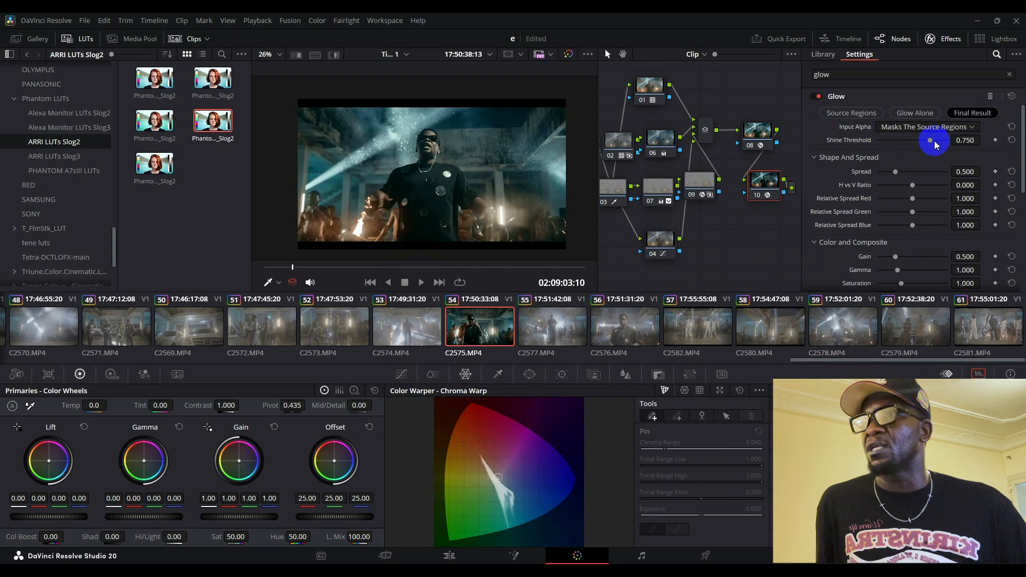
{"action": "mouse_move", "coordinate": [929, 141]}
{"action": "left_mouse_down"}
{"action": "mouse_move", "coordinate": [852, 140]}
{"action": "mouse_move", "coordinate": [940, 140]}
{"action": "mouse_move", "coordinate": [905, 141]}
{"action": "mouse_move", "coordinate": [935, 141]}
{"action": "mouse_move", "coordinate": [923, 144]}
{"action": "left_mouse_up"}
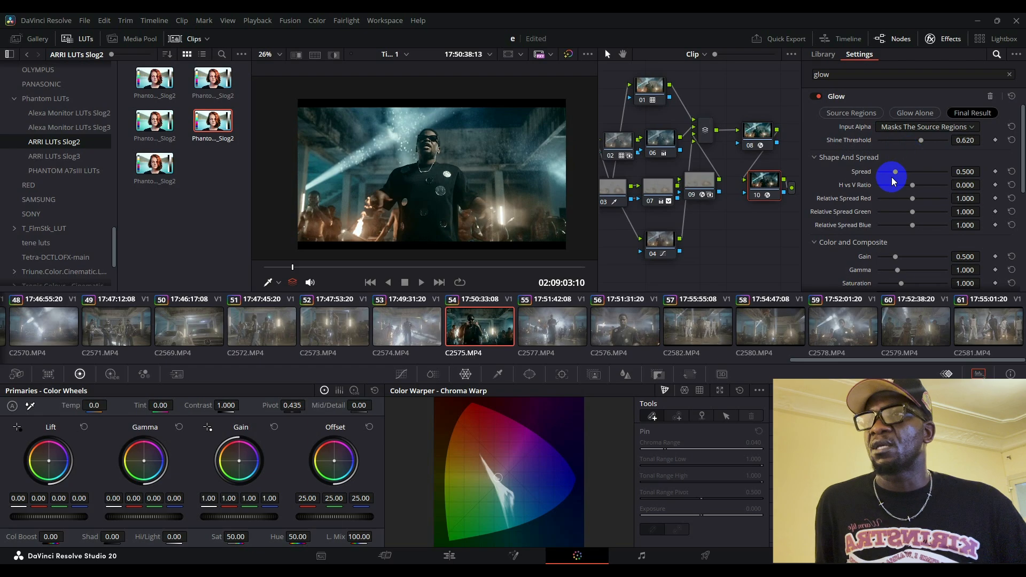
{"action": "mouse_move", "coordinate": [896, 174]}
{"action": "left_mouse_down"}
{"action": "mouse_move", "coordinate": [923, 172]}
{"action": "mouse_move", "coordinate": [850, 175]}
{"action": "mouse_move", "coordinate": [907, 175]}
{"action": "left_mouse_up"}
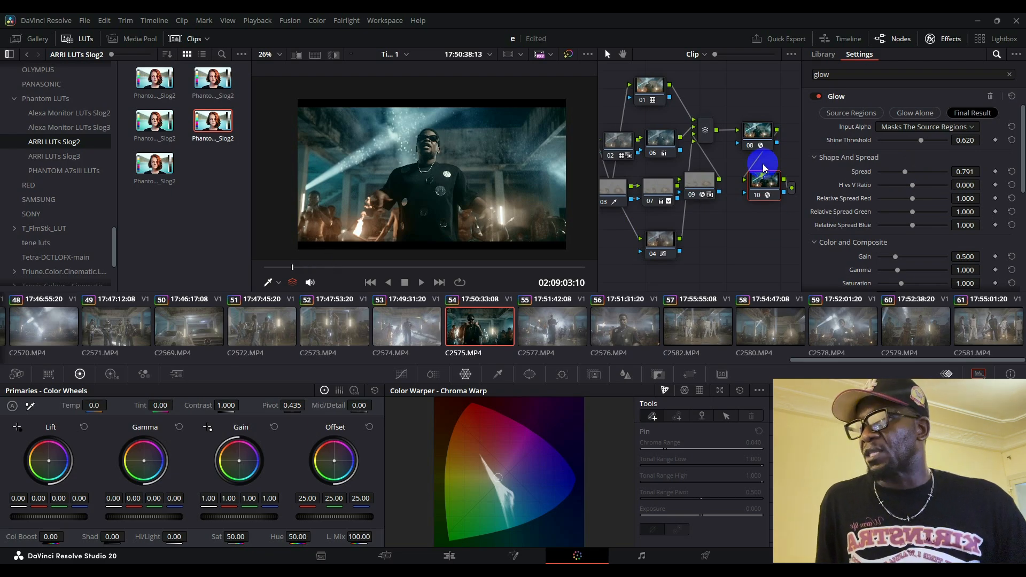
Try brown, olive and bright orange as the Glow's Color Filter and pick amber with hue 40, red 255 and green 170.
{"action": "scroll", "coordinate": [916, 190], "scroll_direction": "down", "scroll_amount": 3}
{"action": "scroll", "coordinate": [916, 189], "scroll_direction": "down", "scroll_amount": 1}
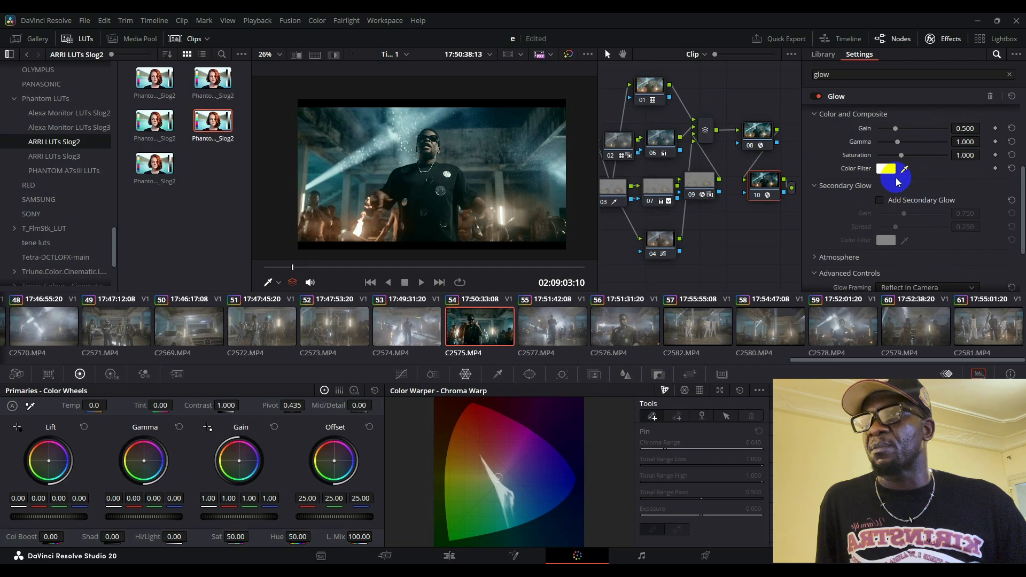
{"action": "left_click", "coordinate": [885, 168]}
{"action": "left_click_drag", "start_coordinate": [519, 191], "coordinate": [740, 211]}
{"action": "left_click", "coordinate": [637, 242]}
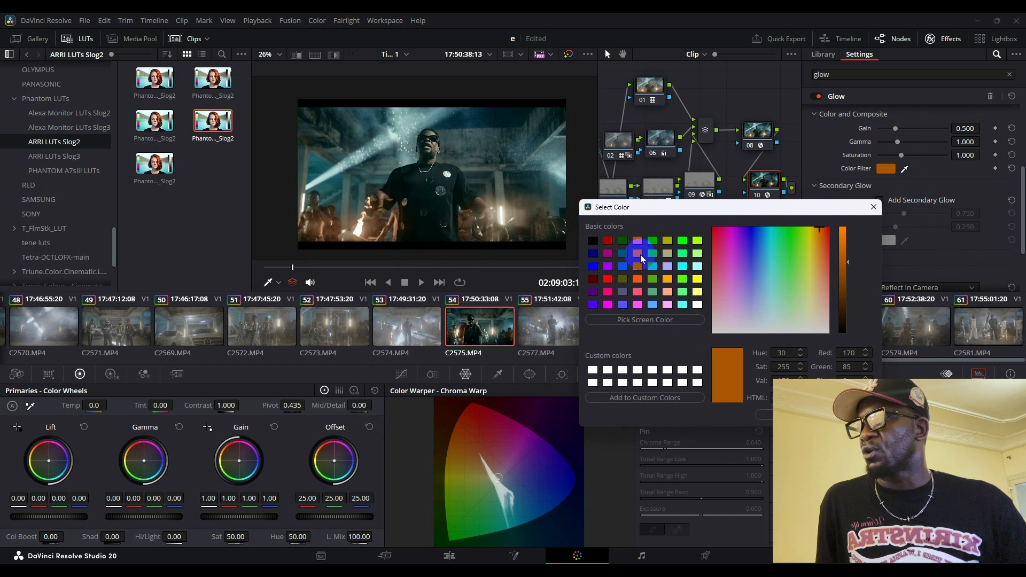
{"action": "left_click", "coordinate": [666, 240]}
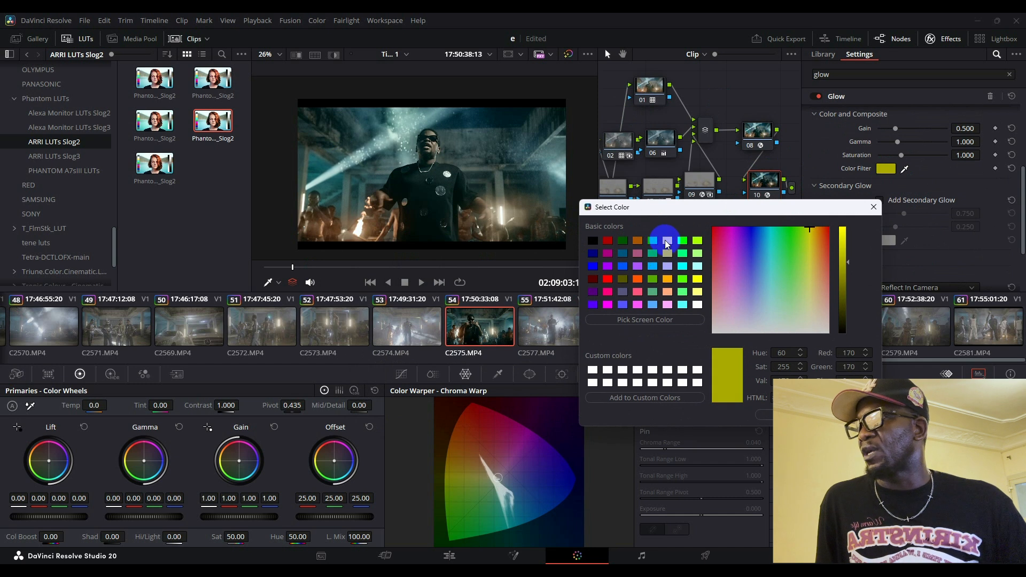
{"action": "left_click", "coordinate": [637, 282]}
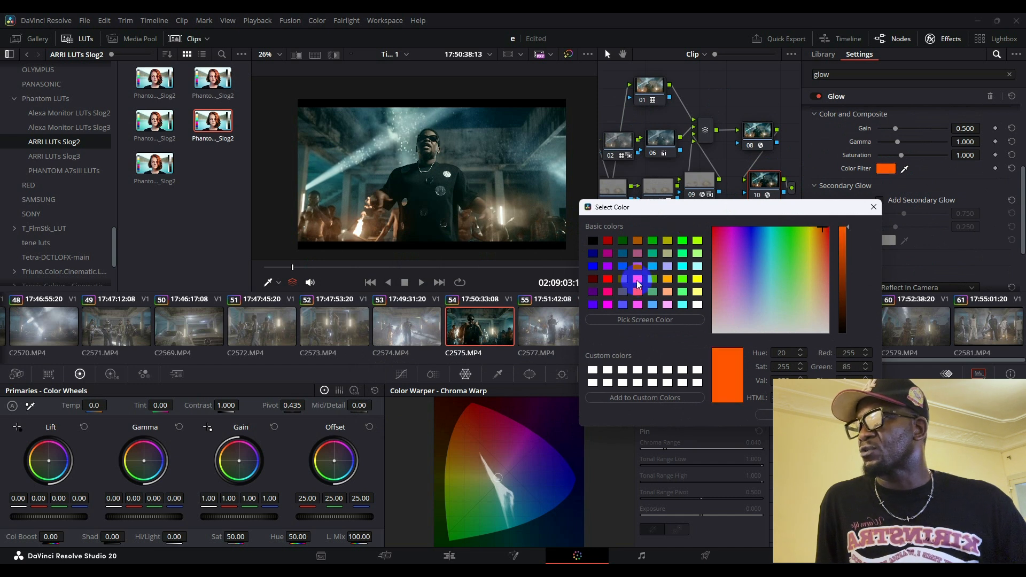
{"action": "left_click", "coordinate": [669, 291]}
{"action": "left_click", "coordinate": [671, 280]}
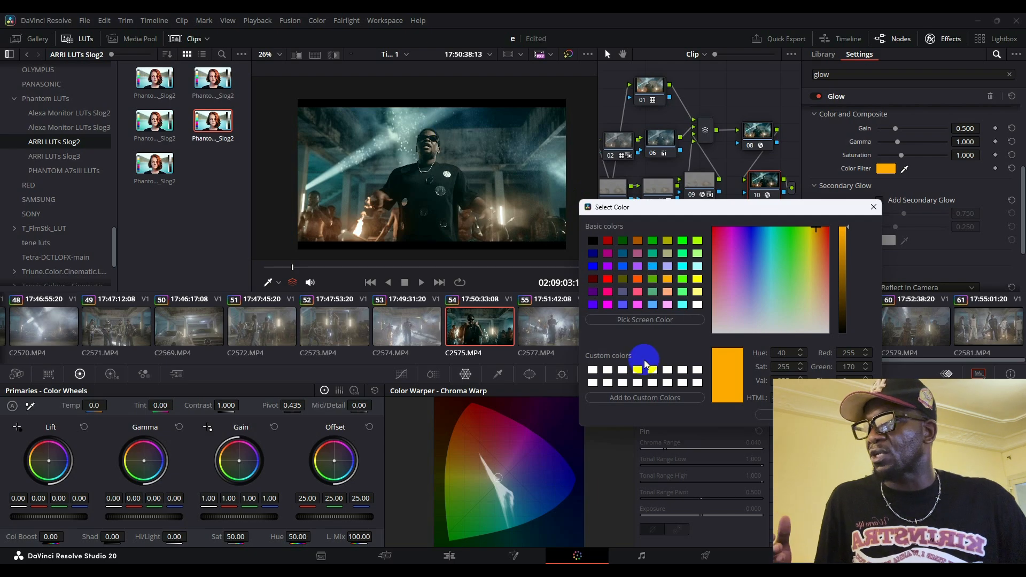
Compare white against amber as the Glow's Color Filter on node 10.
{"action": "left_click", "coordinate": [699, 305]}
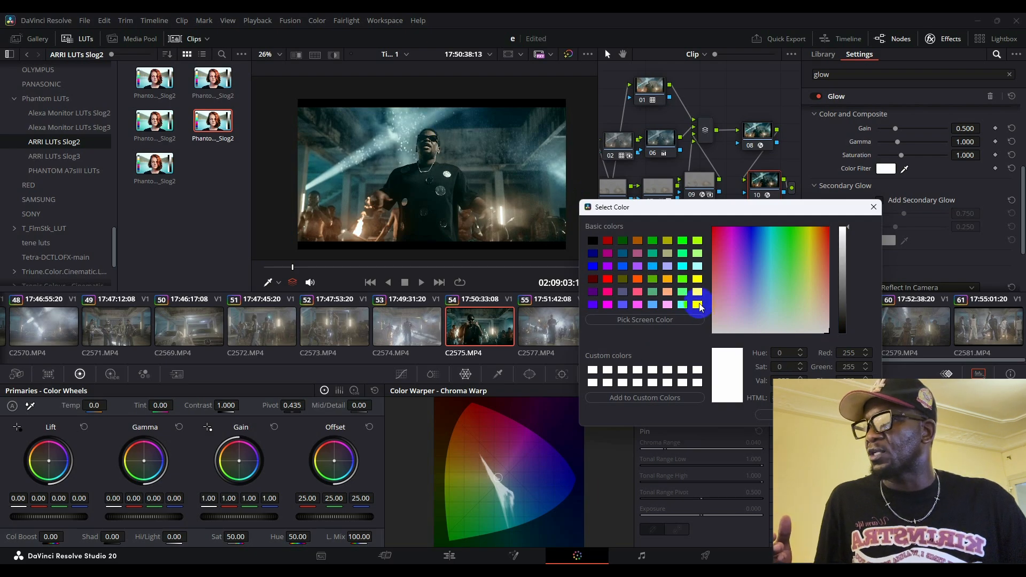
{"action": "left_click", "coordinate": [667, 279]}
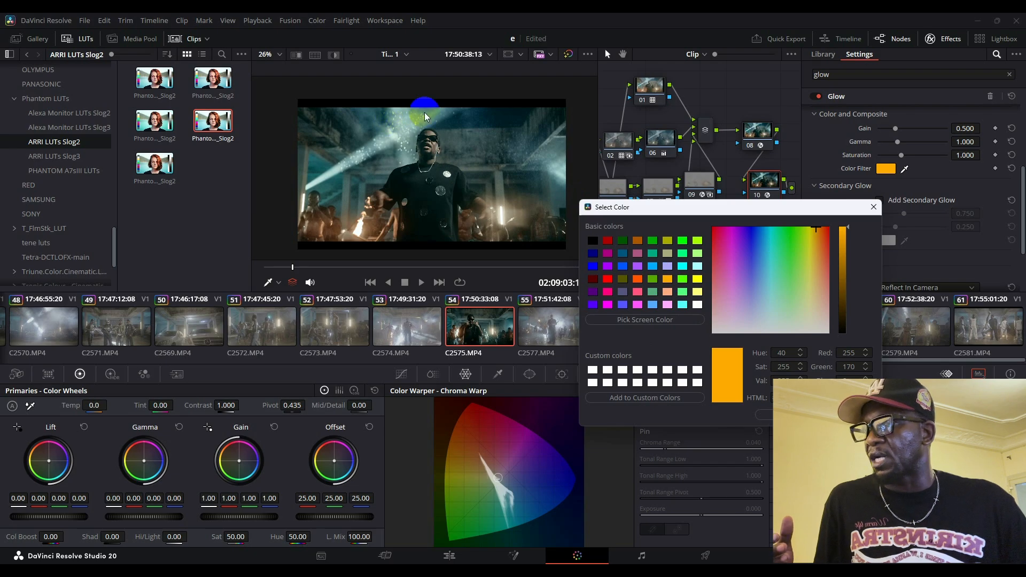
{"action": "left_click", "coordinate": [698, 305]}
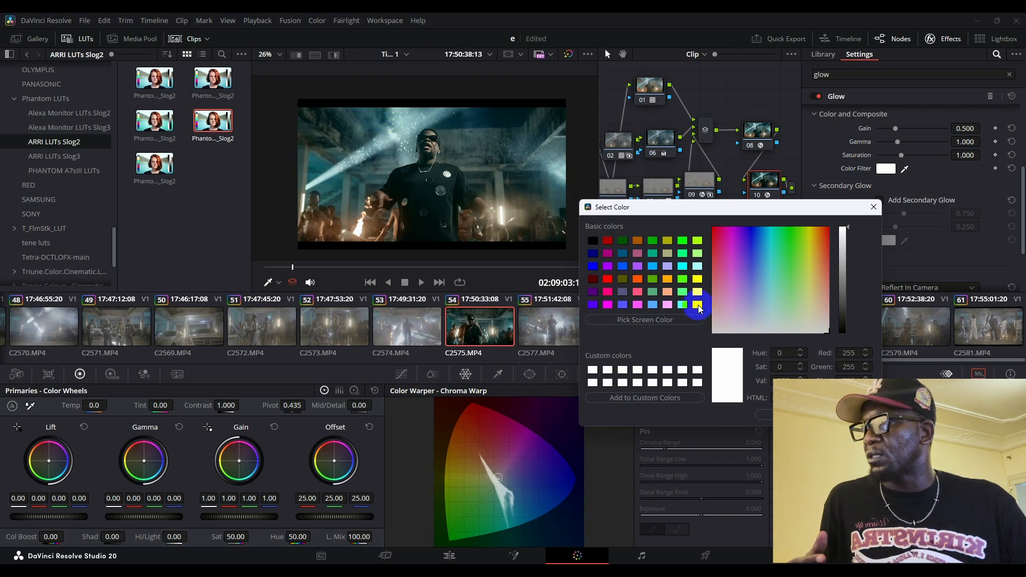
{"action": "left_click", "coordinate": [428, 116]}
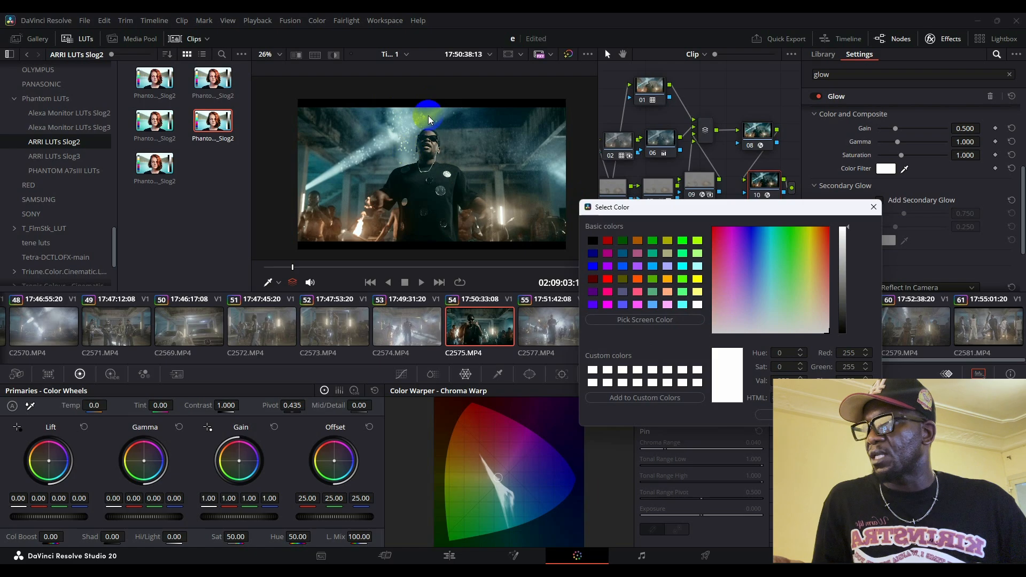
{"action": "left_click", "coordinate": [666, 279]}
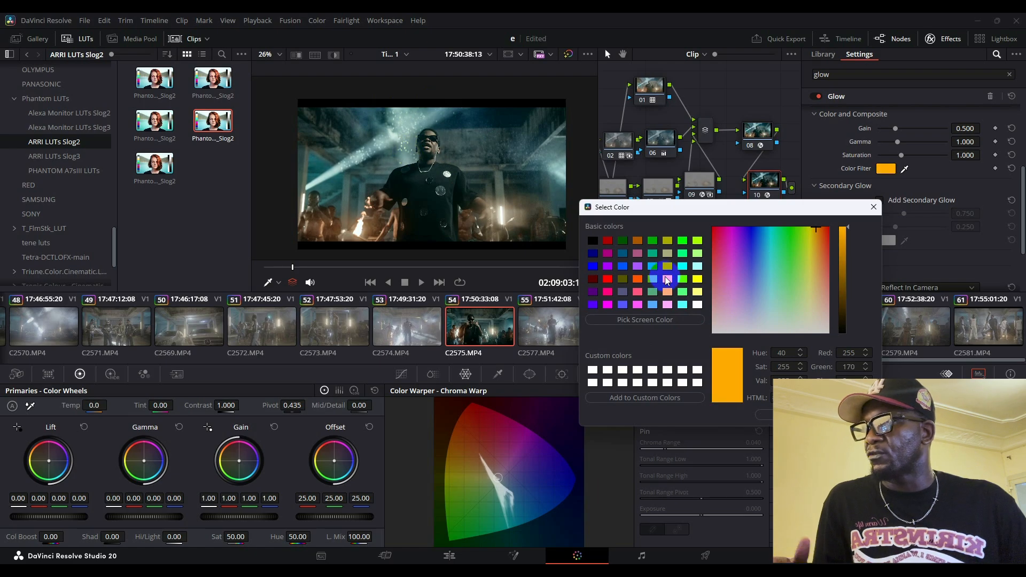
Try brown, olive and amber for the Glow's Color Filter and apply bright orange with hue 20, red 255 and green 85.
{"action": "left_click", "coordinate": [637, 240]}
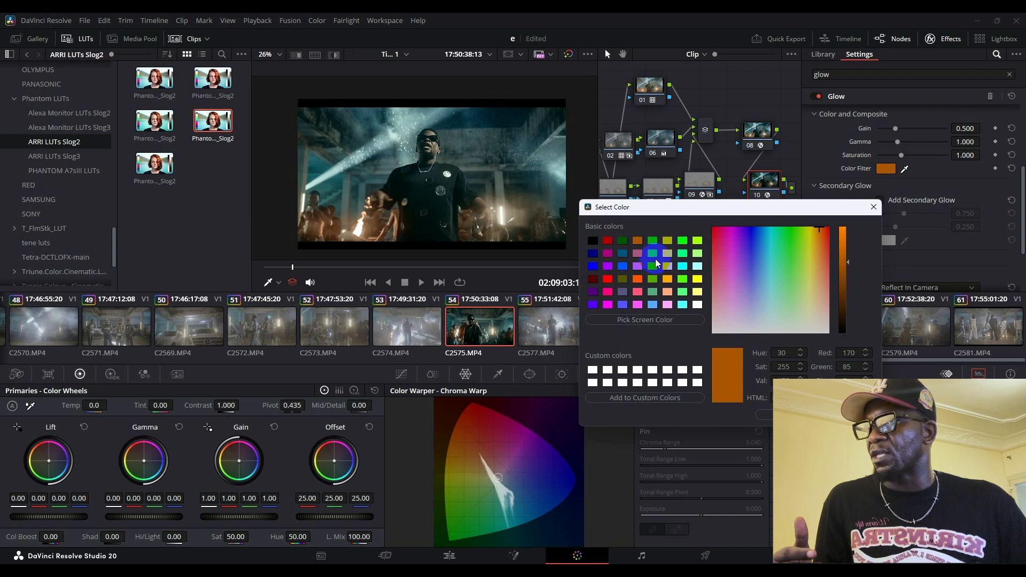
{"action": "left_click", "coordinate": [668, 240]}
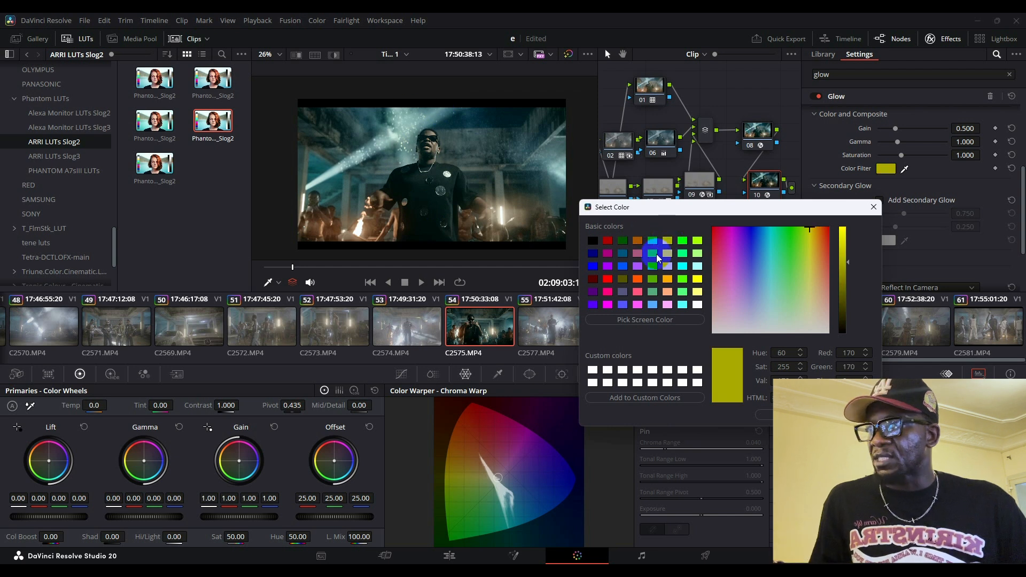
{"action": "left_click", "coordinate": [638, 278]}
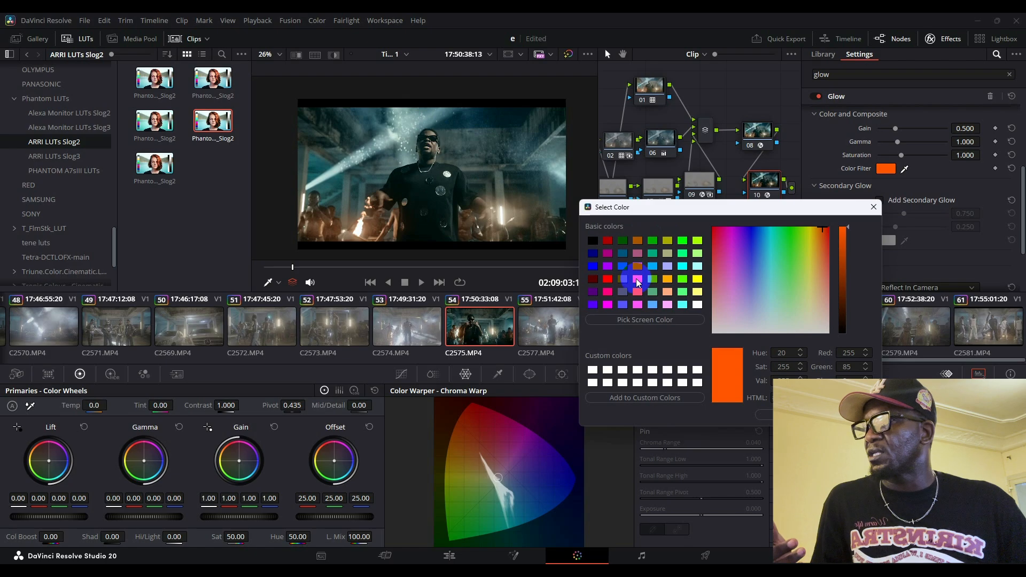
{"action": "left_click", "coordinate": [669, 280]}
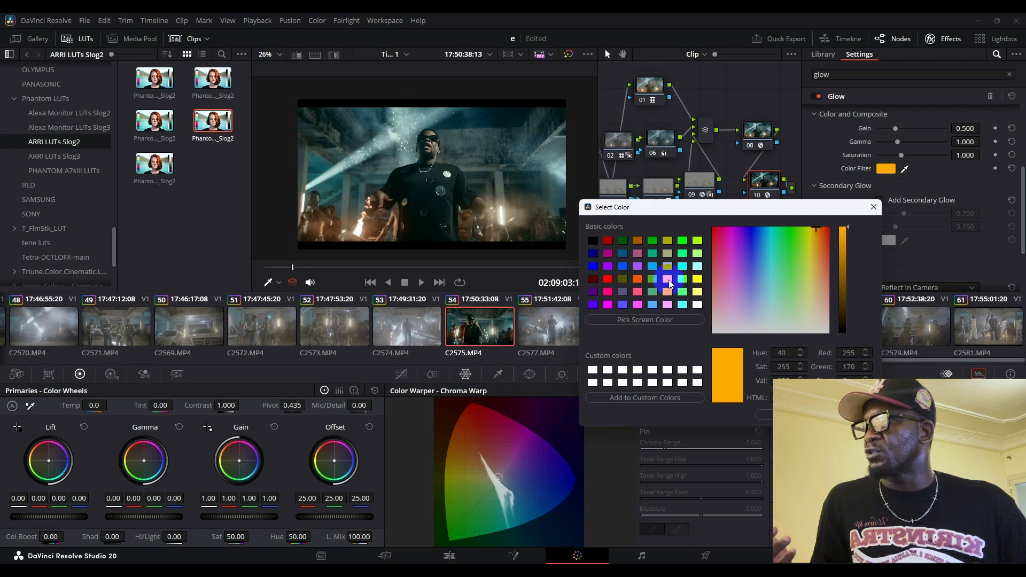
{"action": "left_click", "coordinate": [639, 278]}
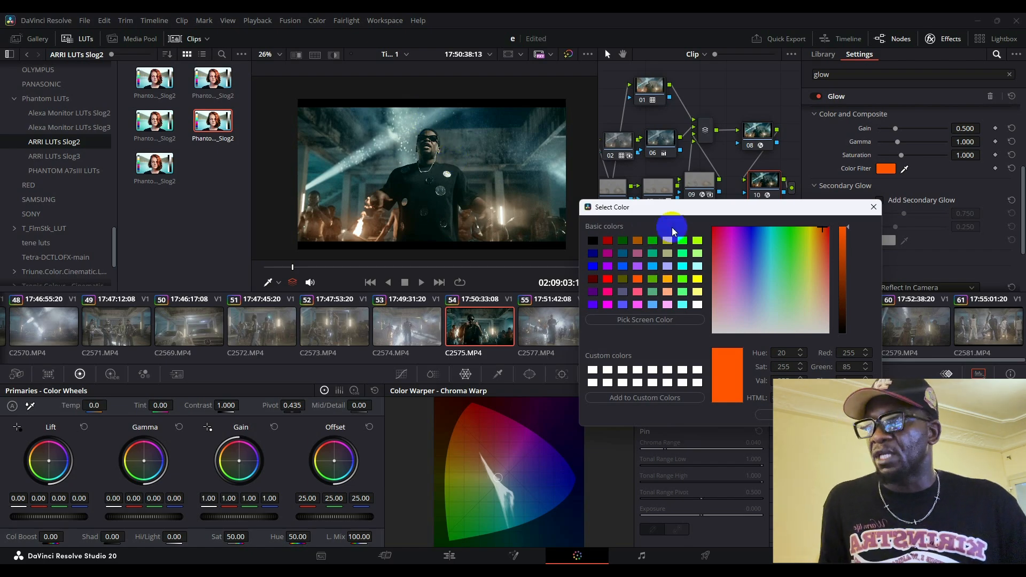
{"action": "left_click", "coordinate": [636, 241]}
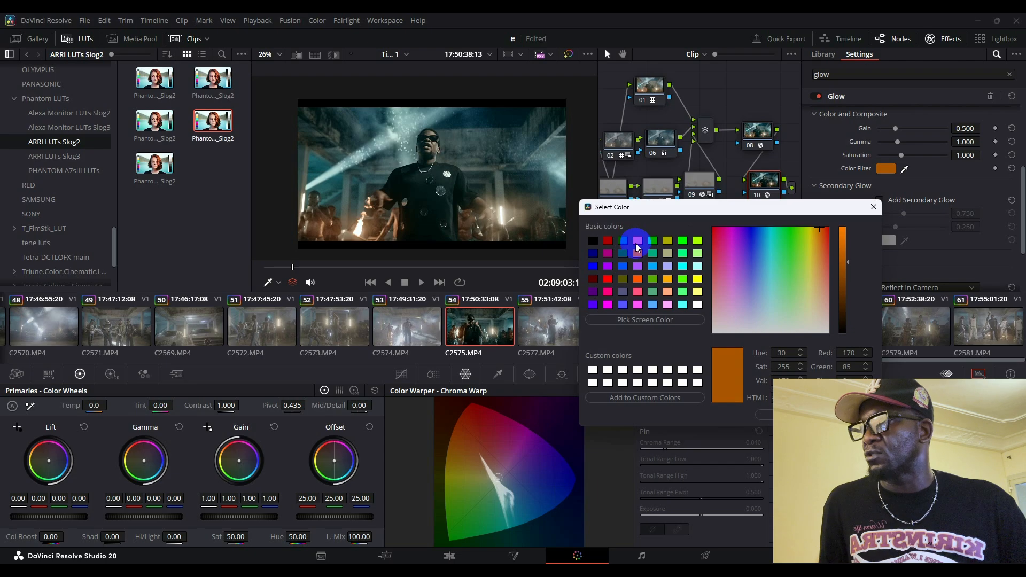
{"action": "left_click", "coordinate": [636, 279]}
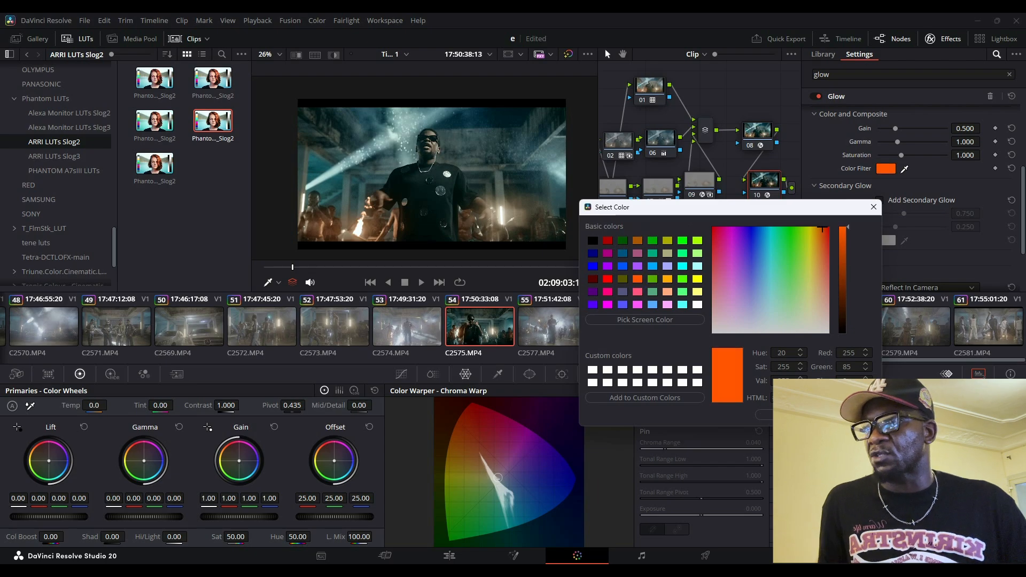
{"action": "key", "text": "Return"}
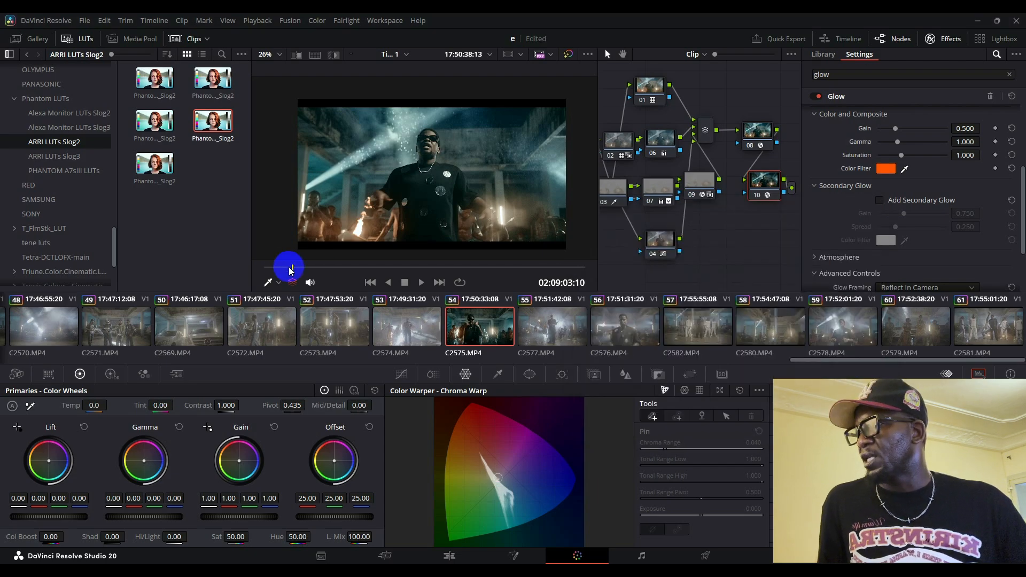
Review the graded clip at several moments, including in full screen, and close the effects library to show the whole node tree.
{"action": "left_click_drag", "start_coordinate": [274, 268], "coordinate": [319, 265]}
{"action": "left_click", "coordinate": [432, 147]}
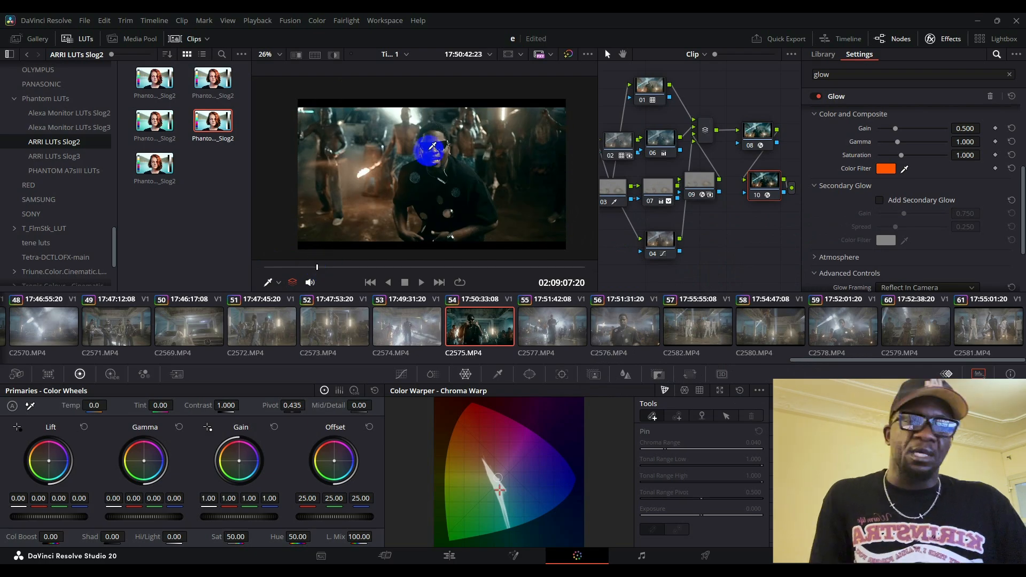
{"action": "key", "text": "ctrl+f"}
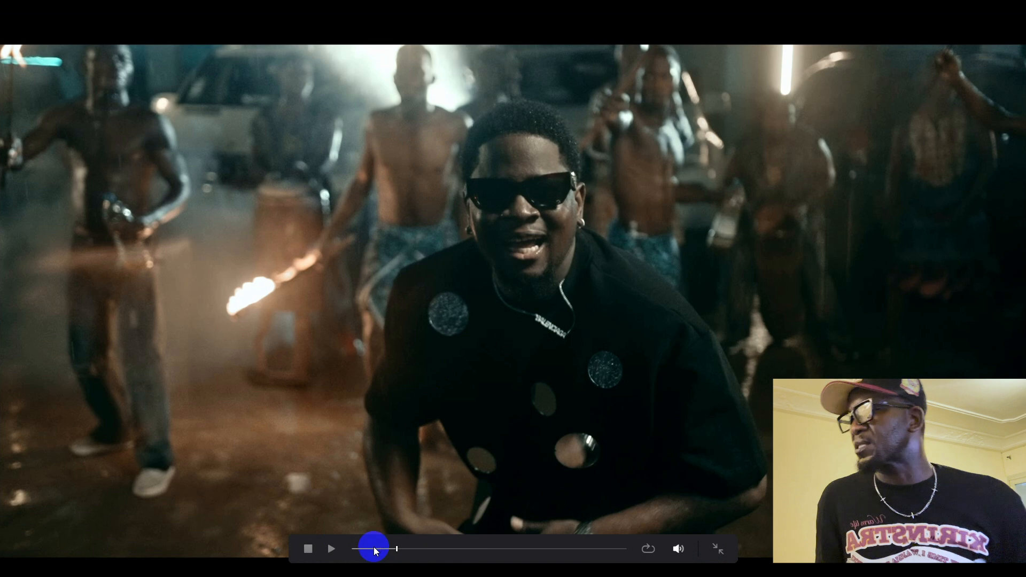
{"action": "left_click_drag", "start_coordinate": [356, 550], "coordinate": [513, 550]}
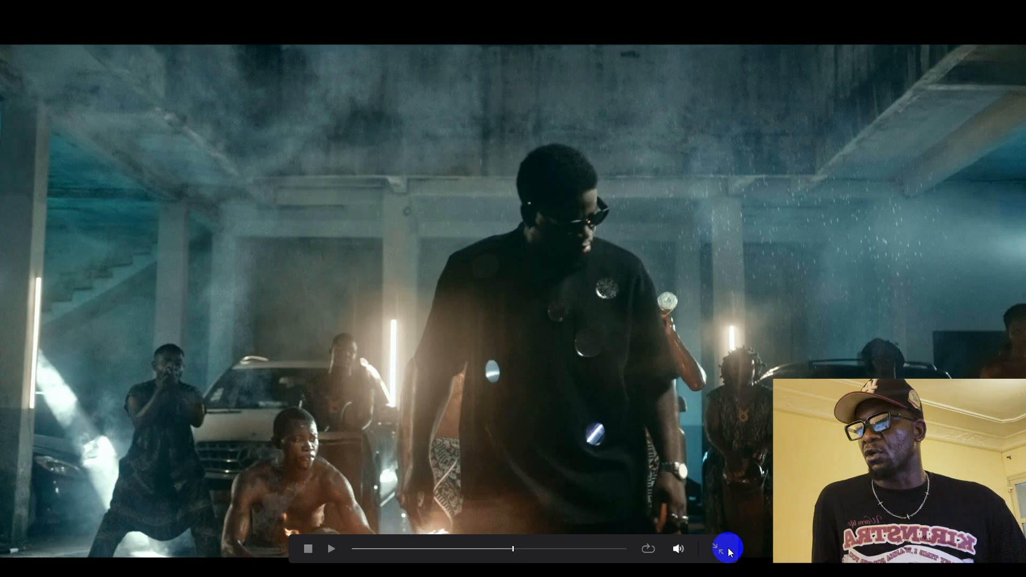
{"action": "left_click", "coordinate": [730, 552]}
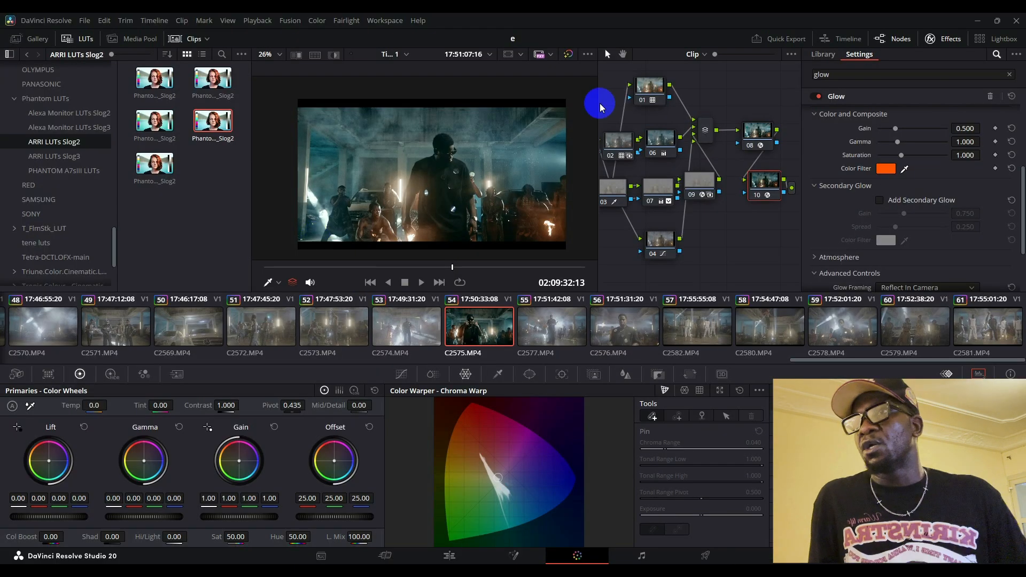
{"action": "left_click", "coordinate": [940, 40]}
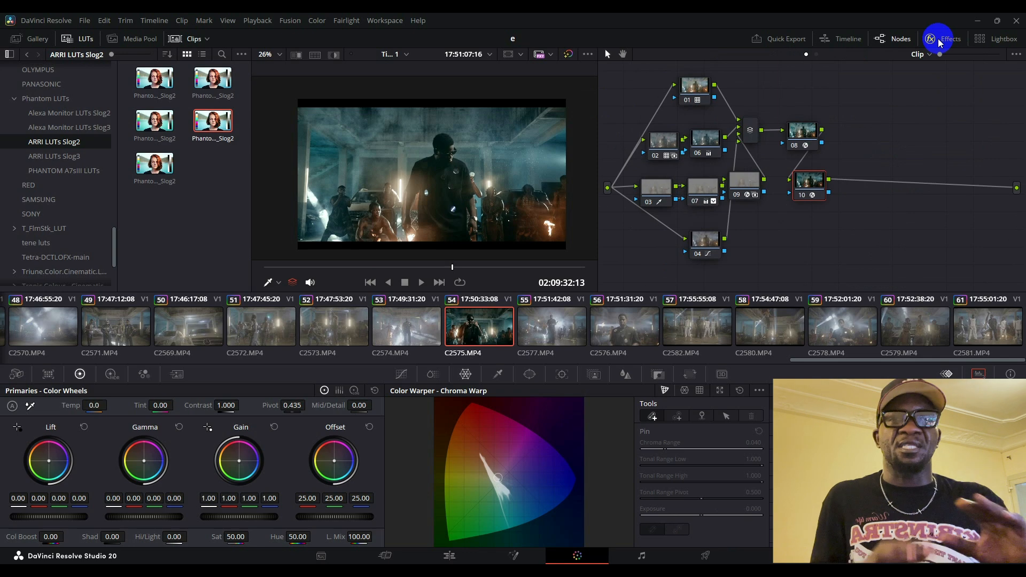